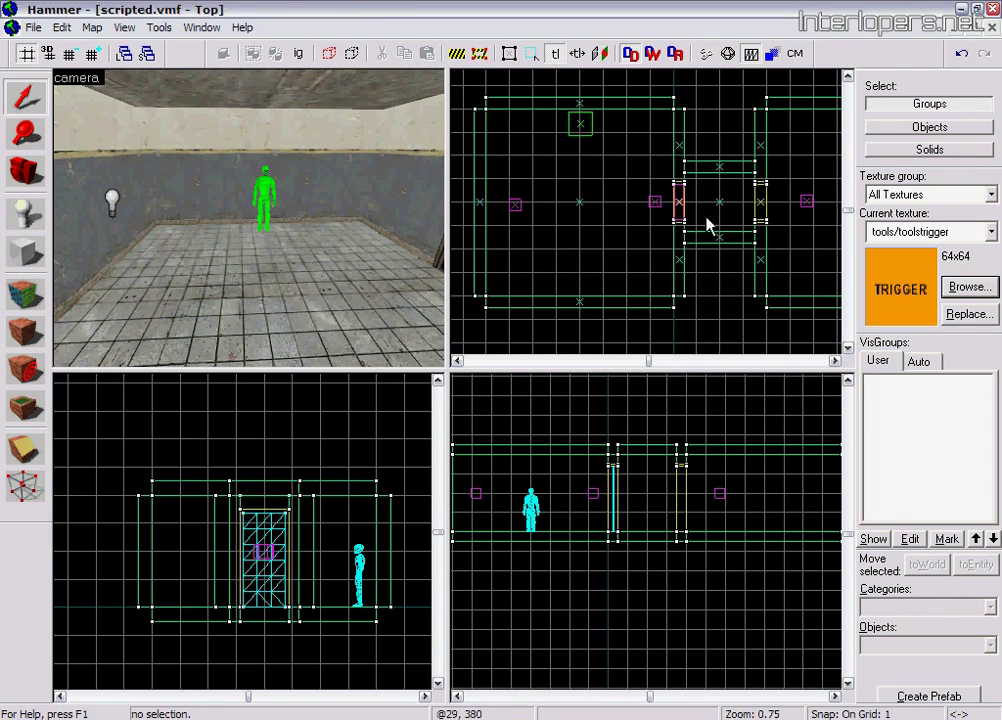
# Step: Place an npc_citizen entity on the floor of the room with the green player start, below the light farthest from the door
pyautogui.scroll(-3, 752, 242)
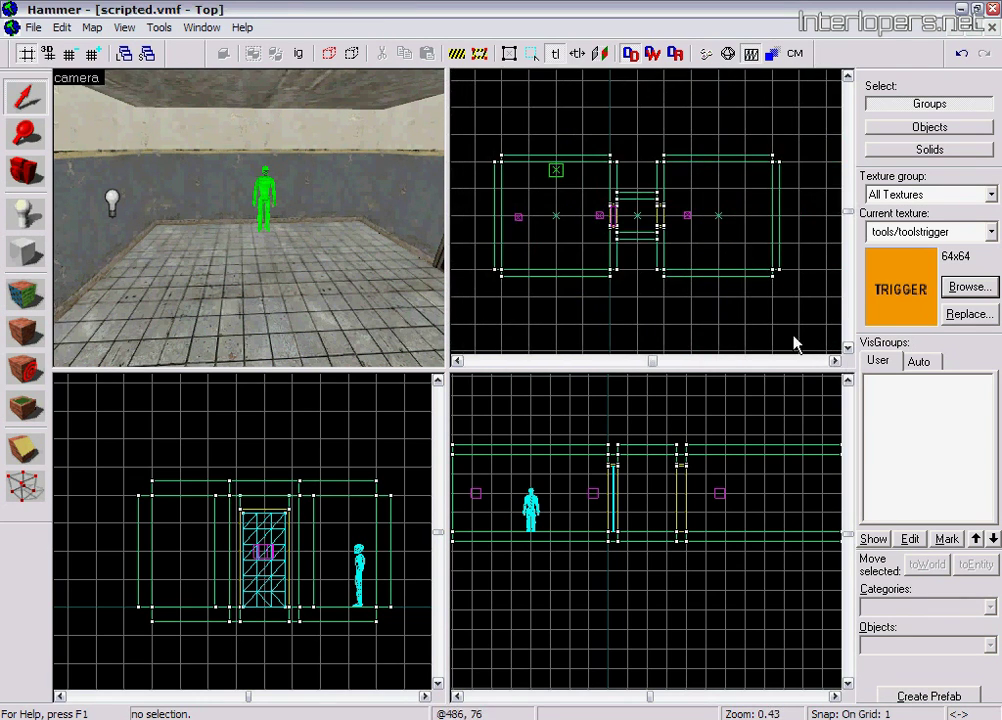
pyautogui.scroll(2, 605, 225)
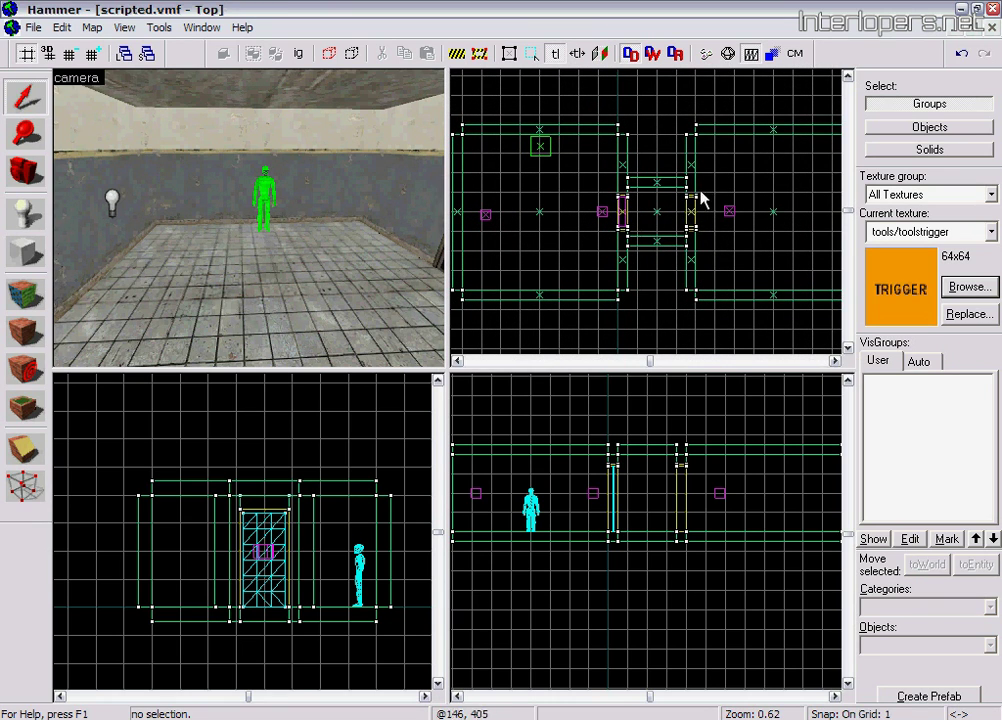
pyautogui.click(24, 170)
pyautogui.moveTo(251, 219); pyautogui.dragTo(249, 219)
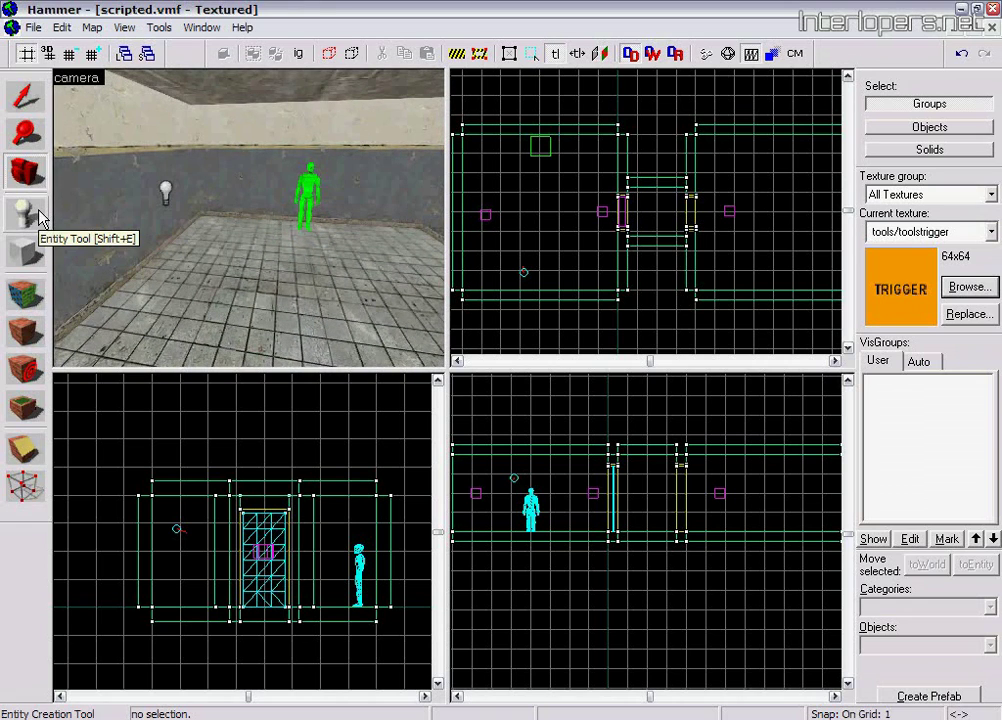
pyautogui.click(39, 212)
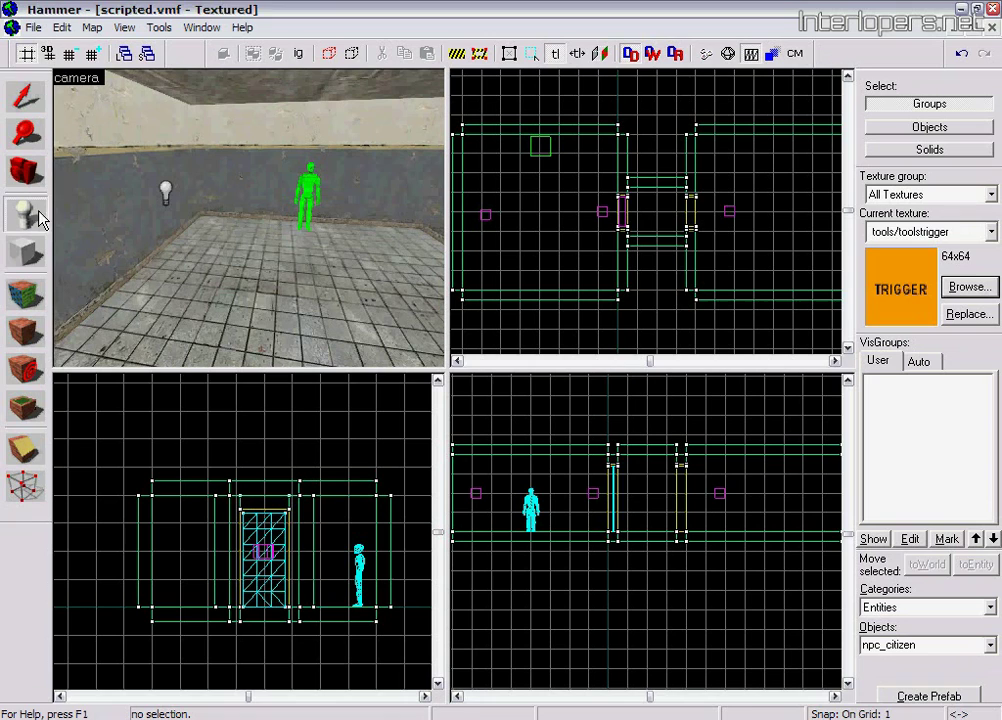
pyautogui.click(990, 646)
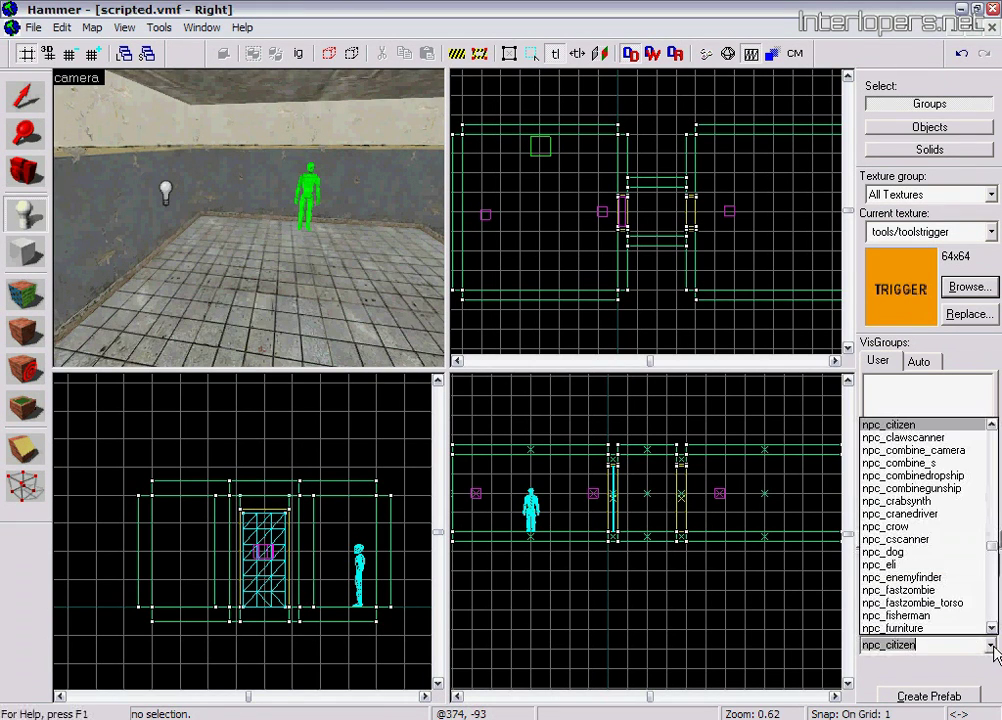
pyautogui.click(911, 428)
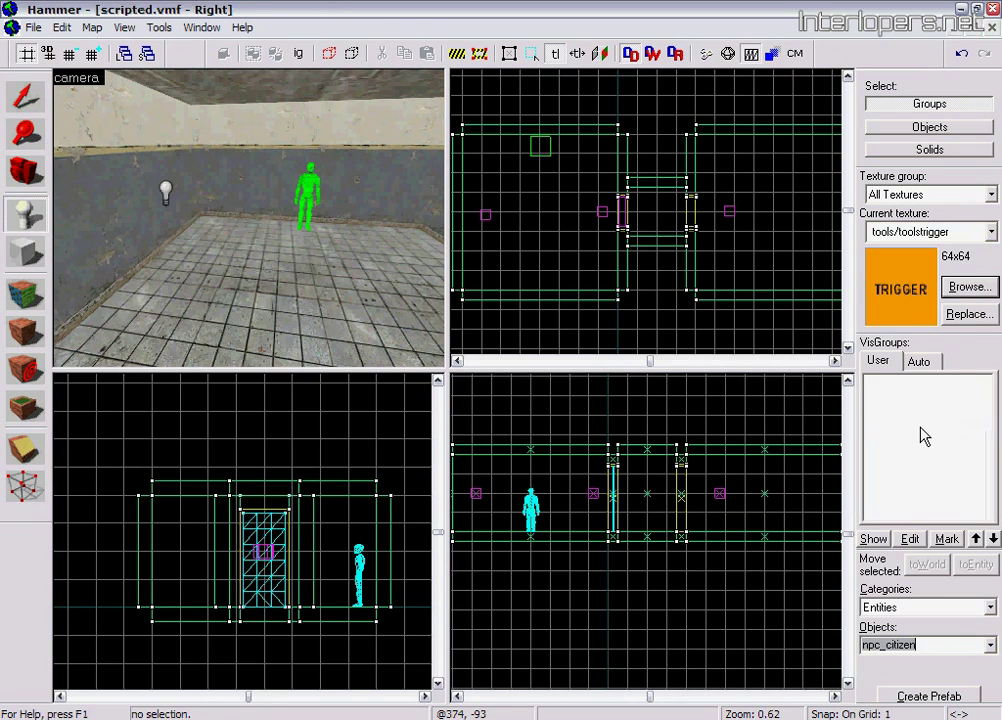
pyautogui.click(183, 289)
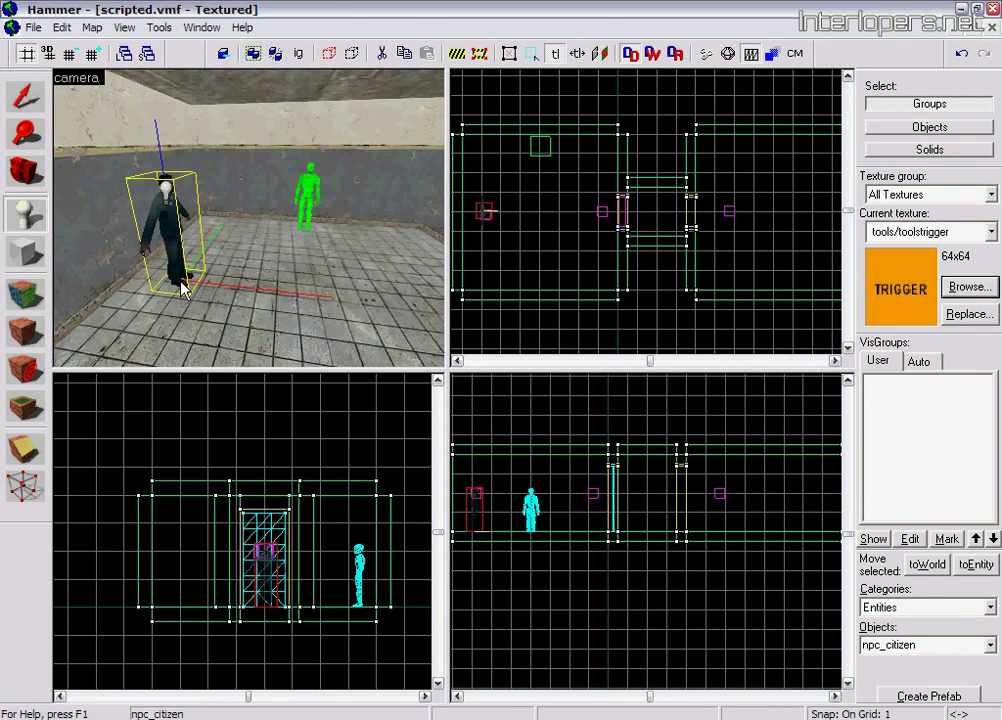
# Step: Open the new citizen's object properties and enter jeff as its name
pyautogui.click(28, 173)
pyautogui.moveTo(148, 236); pyautogui.dragTo(250, 224)
pyautogui.click(24, 95)
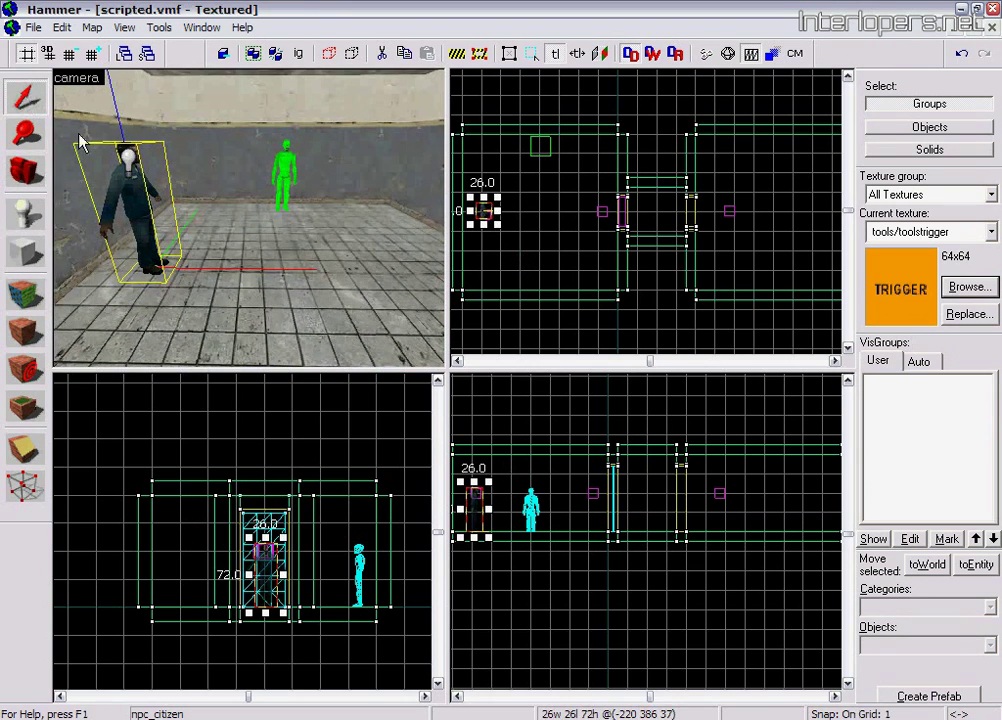
pyautogui.doubleClick(166, 233)
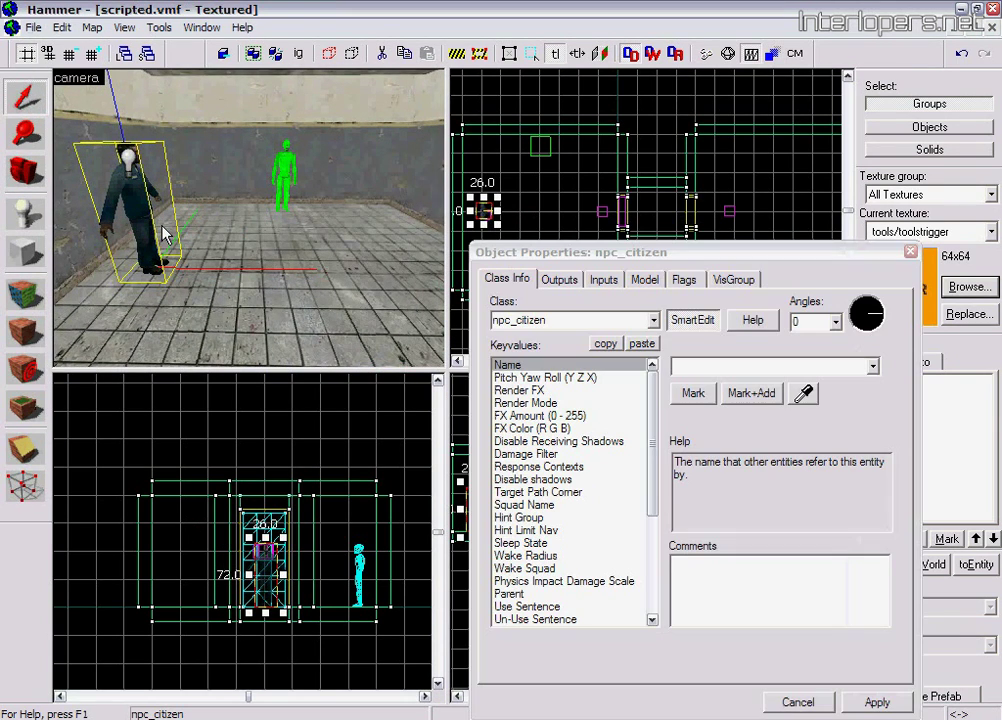
pyautogui.click(697, 364)
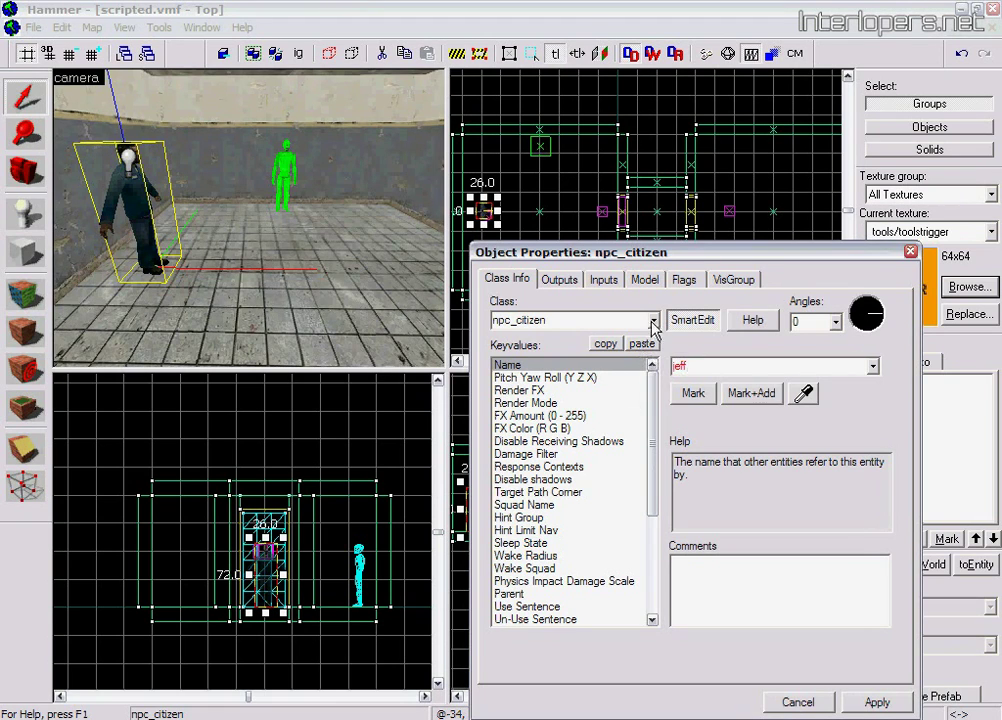
# Step: Enable the Not Commandable flag for the citizen, apply the properties and deselect it
pyautogui.click(685, 281)
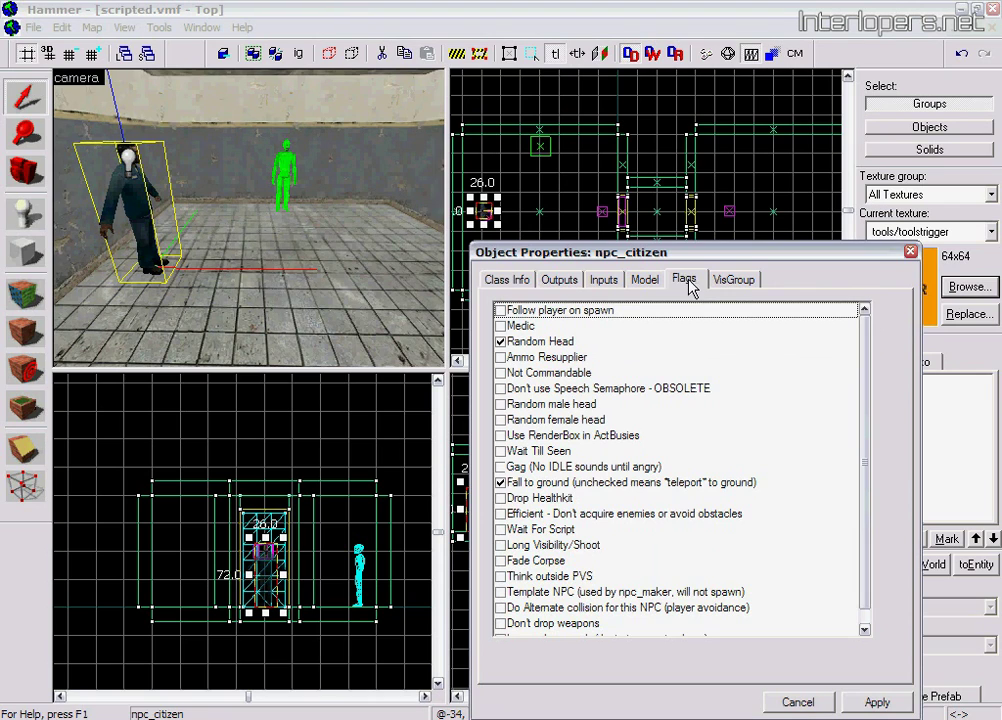
pyautogui.click(501, 373)
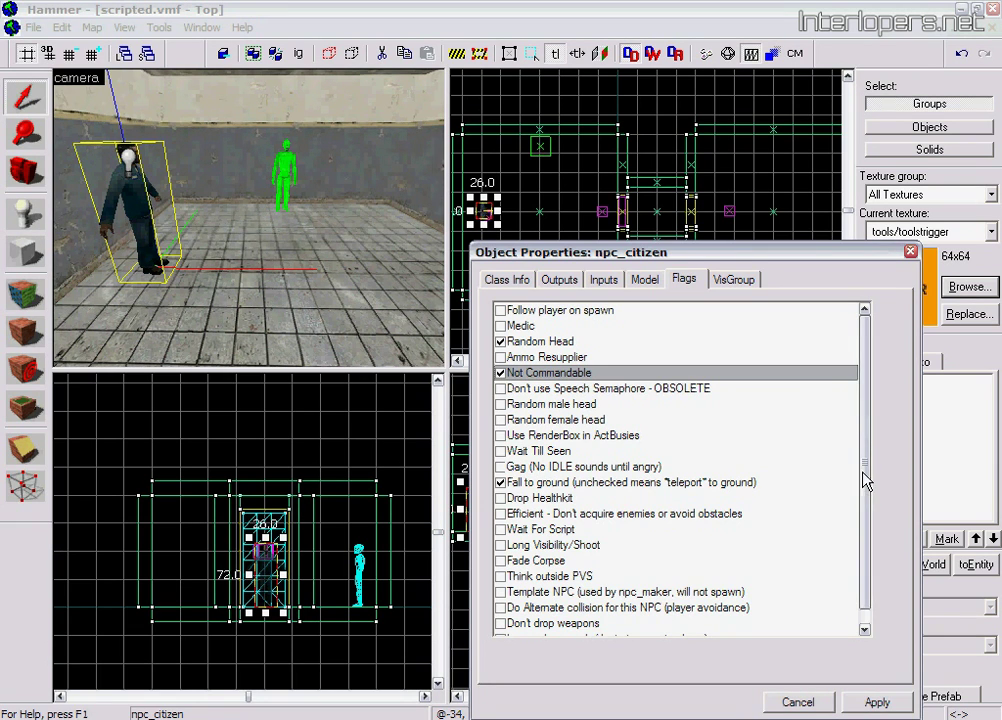
pyautogui.moveTo(866, 481); pyautogui.dragTo(866, 496)
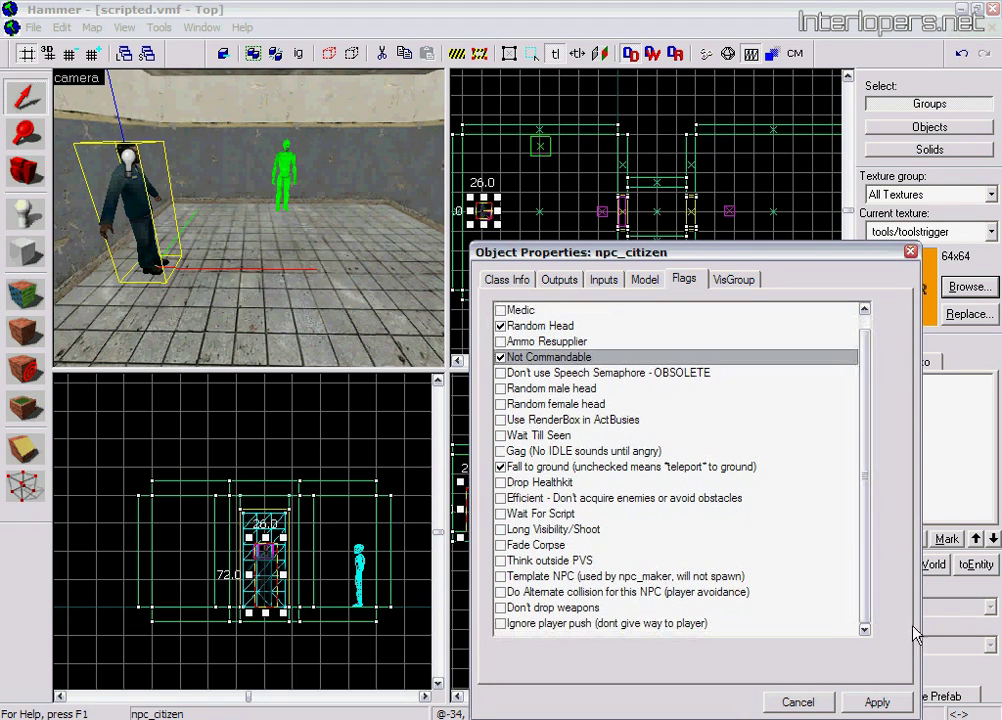
pyautogui.click(878, 702)
pyautogui.click(910, 251)
pyautogui.click(546, 190)
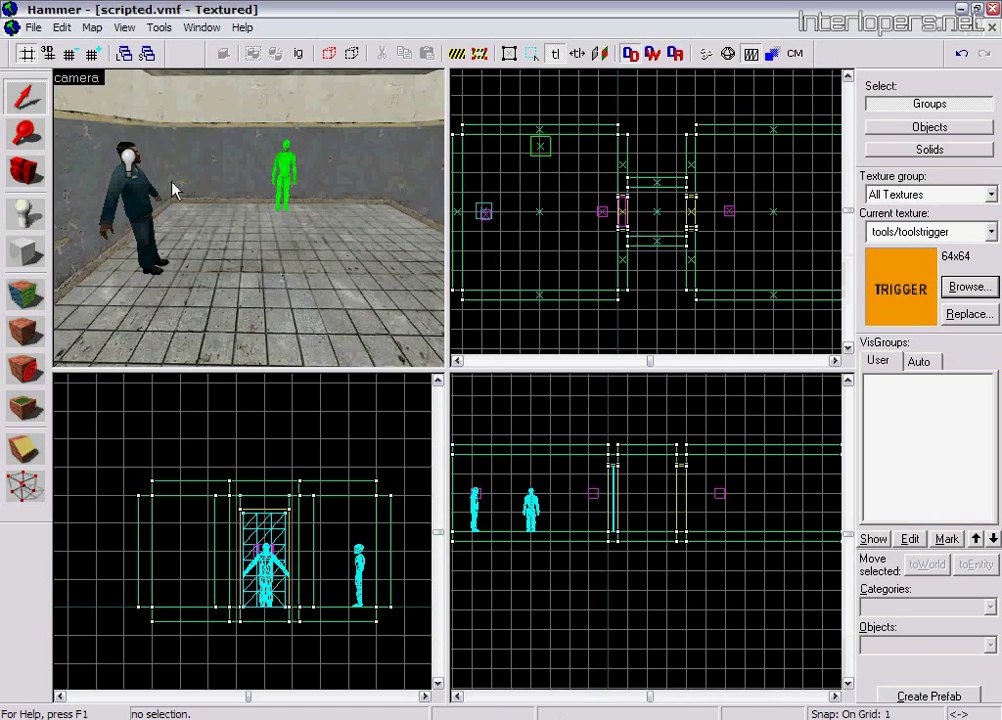
# Step: Name the room's rotating door prop door1, apply the change and deselect the door
pyautogui.click(37, 170)
pyautogui.moveTo(205, 210); pyautogui.dragTo(249, 225)
pyautogui.press('w')
pyautogui.click(25, 95)
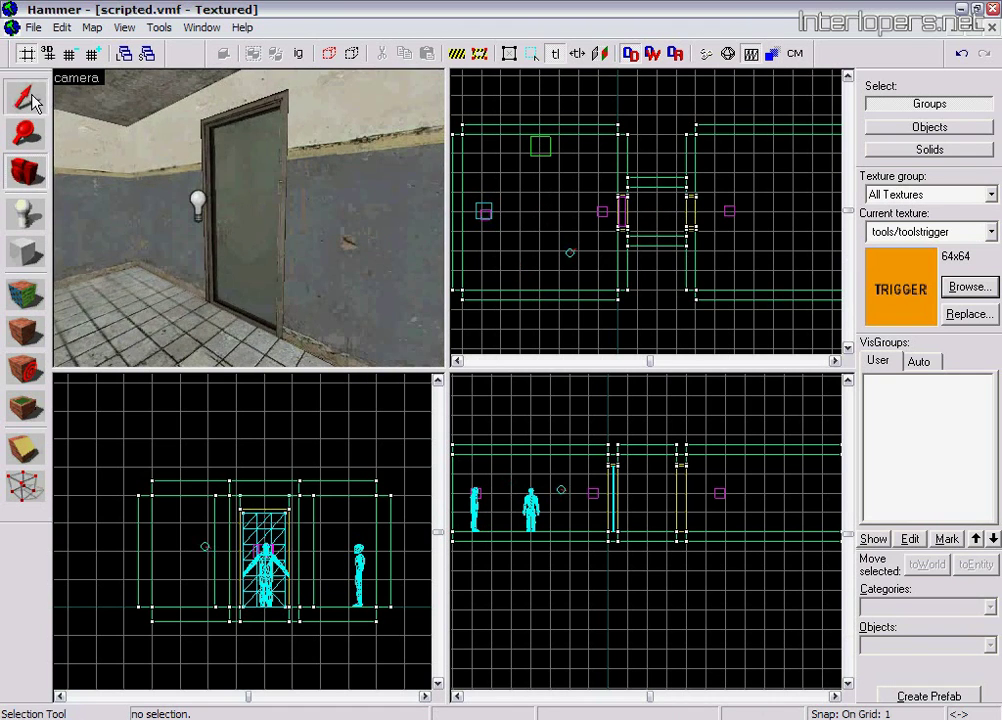
pyautogui.doubleClick(252, 204)
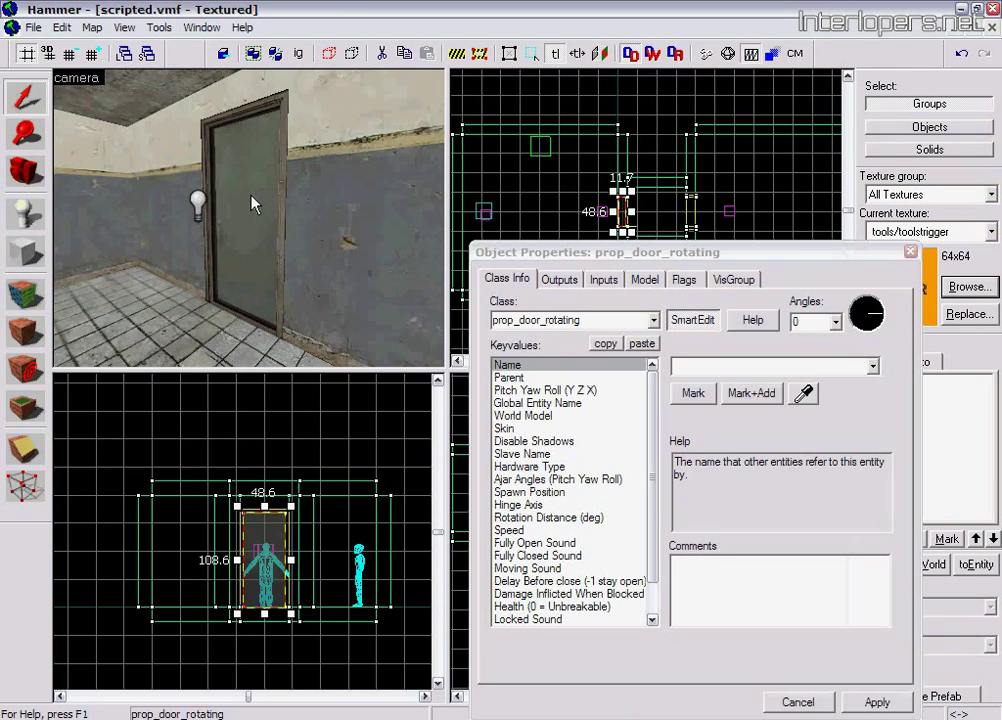
pyautogui.click(690, 365)
pyautogui.write('door1')
pyautogui.click(892, 704)
pyautogui.click(912, 253)
pyautogui.press('Escape')
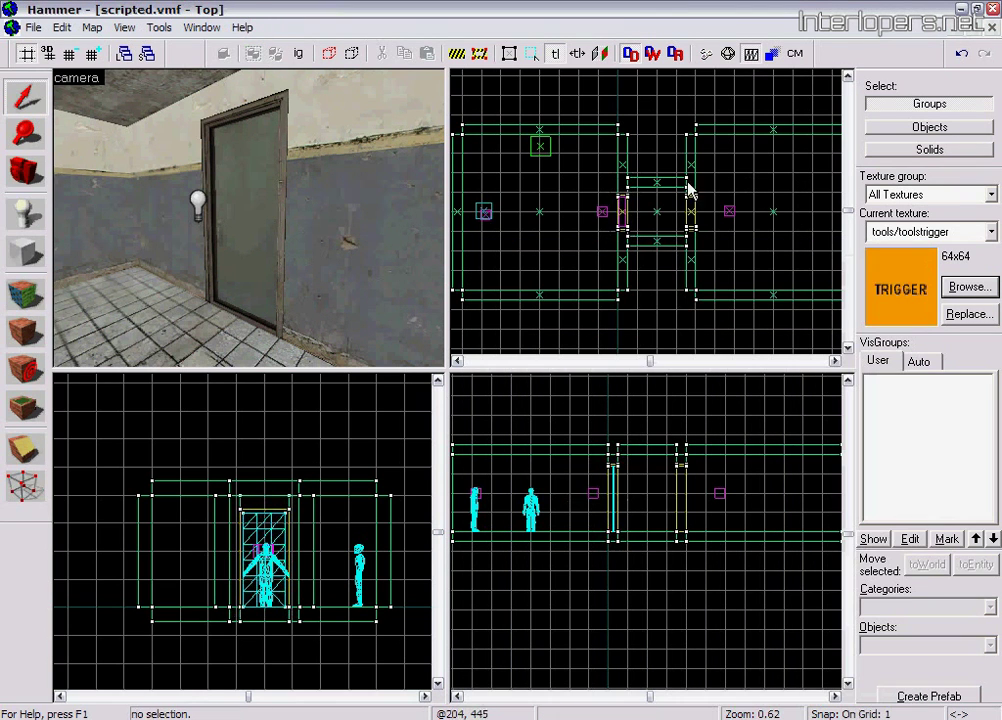
# Step: Place a scripted_sequence entity on the floor in front of the door, below the nearby light
pyautogui.click(17, 183)
pyautogui.moveTo(248, 218); pyautogui.dragTo(249, 222)
pyautogui.press('s')
pyautogui.click(26, 213)
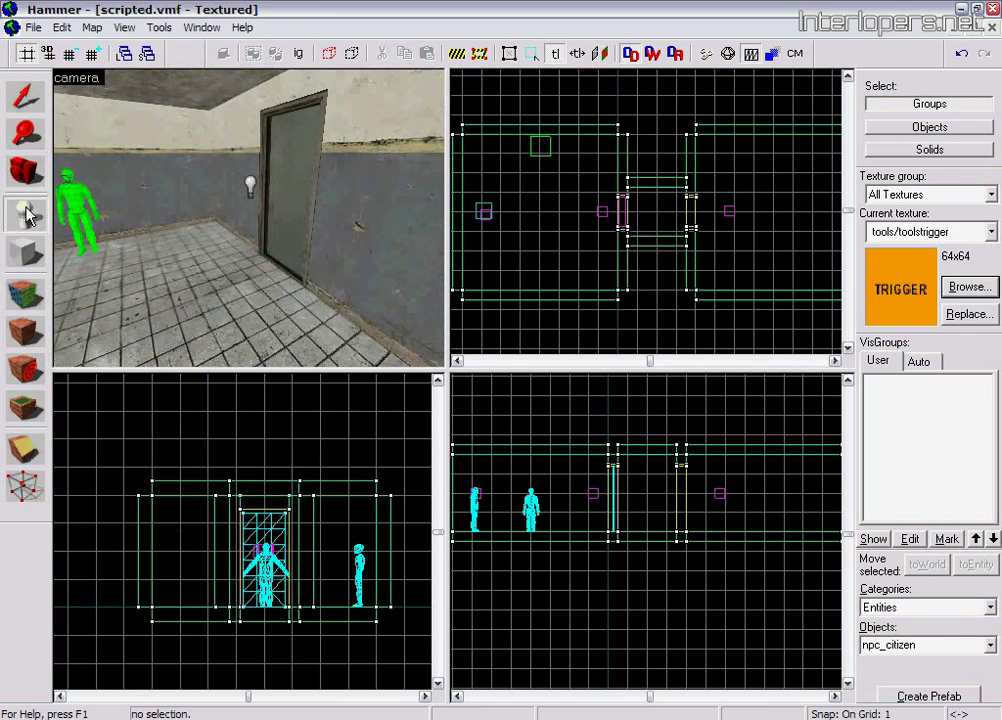
pyautogui.click(990, 645)
pyautogui.moveTo(994, 548); pyautogui.dragTo(995, 612)
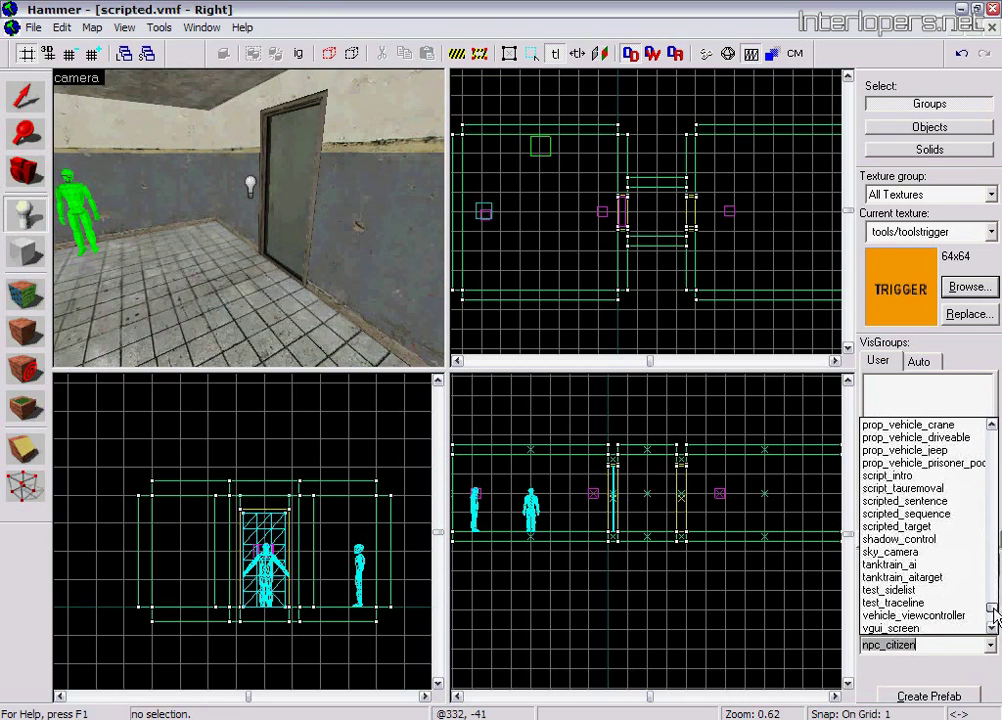
pyautogui.click(893, 514)
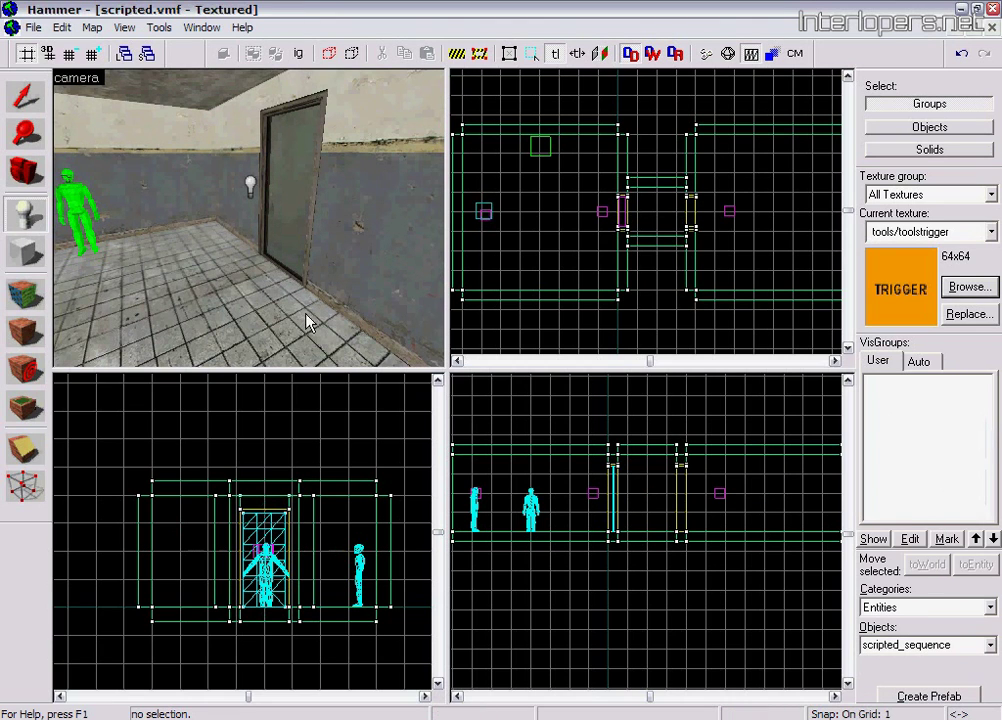
pyautogui.click(250, 288)
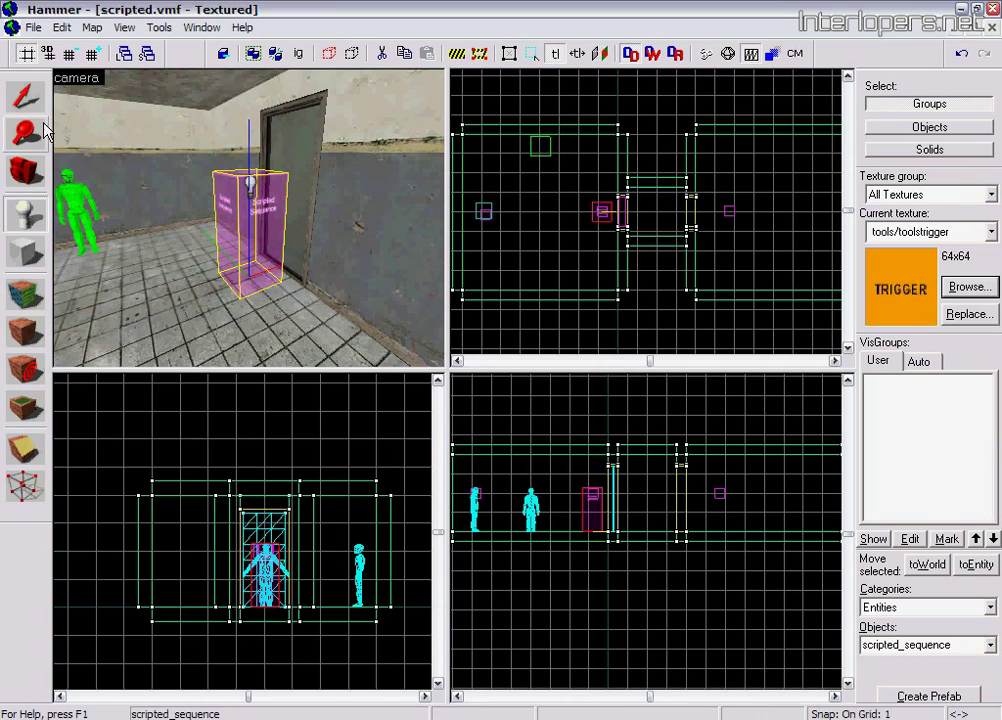
# Step: Move the scripted_sequence in the top view so it sits right up against the door, and deselect it
pyautogui.click(25, 95)
pyautogui.scroll(2, 615, 228)
pyautogui.scroll(4, 600, 230)
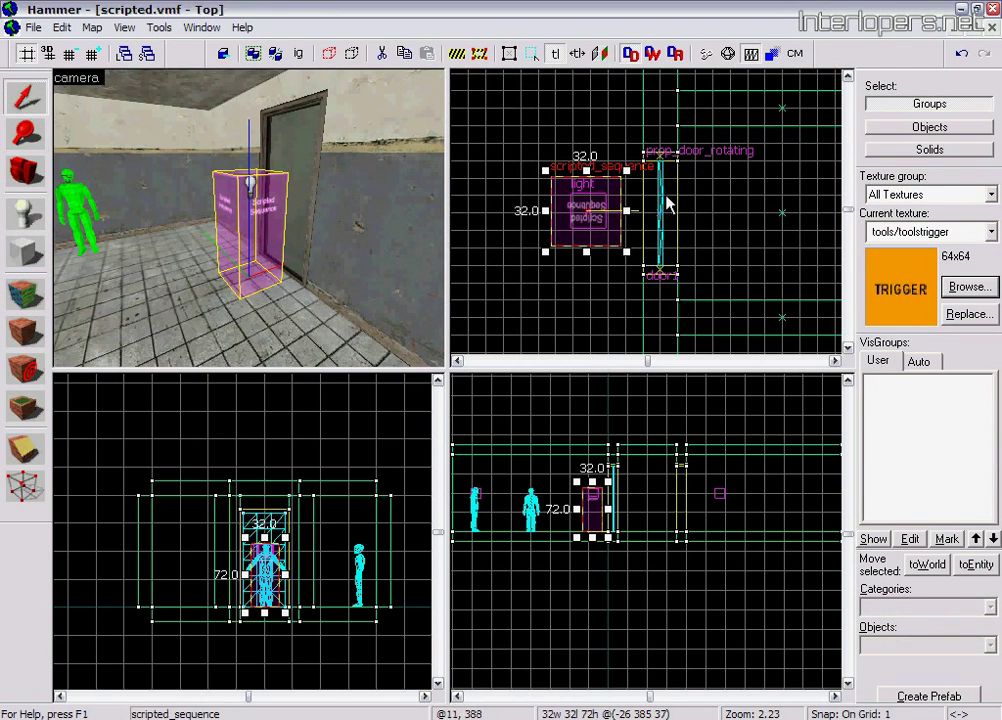
pyautogui.scroll(2, 652, 240)
pyautogui.scroll(-2, 652, 240)
pyautogui.moveTo(570, 209); pyautogui.dragTo(610, 204)
pyautogui.click(720, 248)
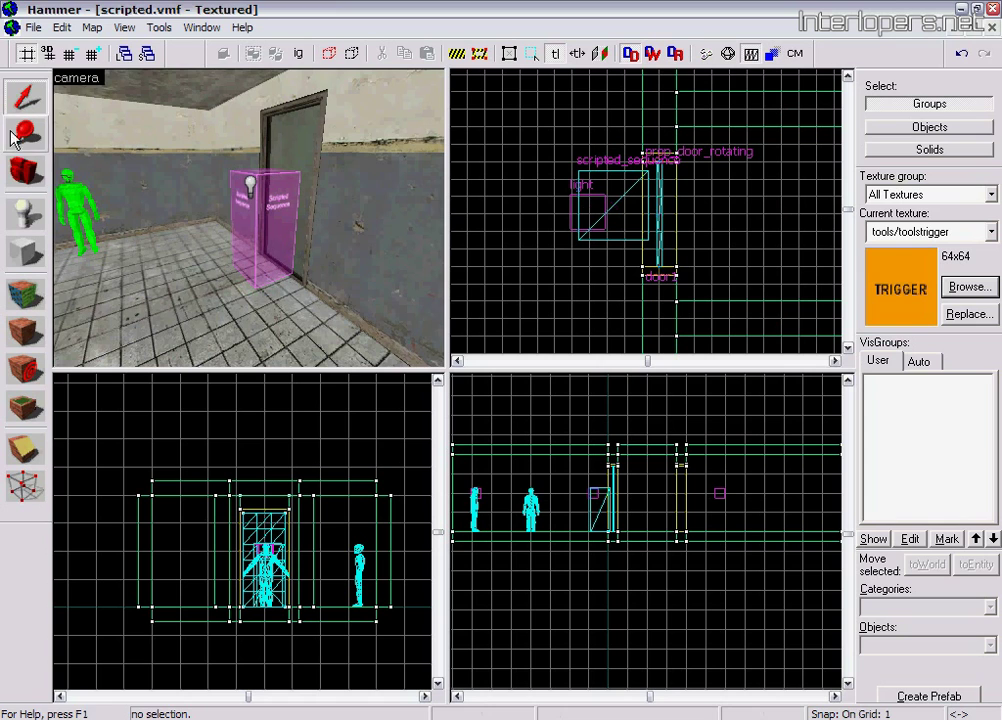
# Step: Name the scripted_sequence by the door script1 and apply the change
pyautogui.click(37, 168)
pyautogui.moveTo(249, 219); pyautogui.dragTo(250, 221)
pyautogui.hotkey('shift', 's')
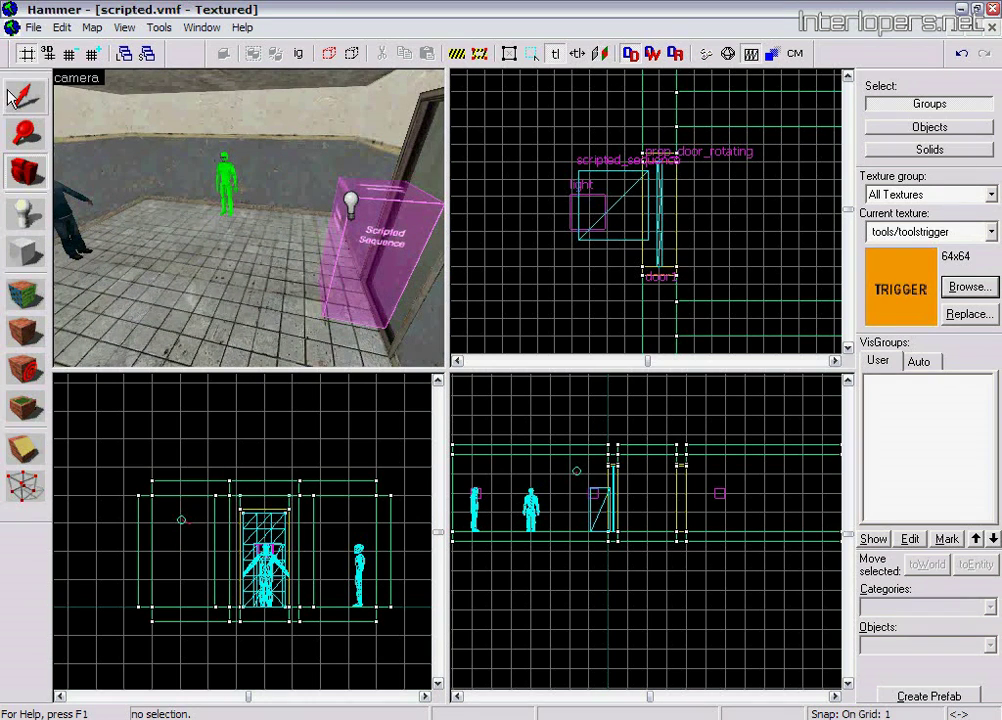
pyautogui.doubleClick(396, 272)
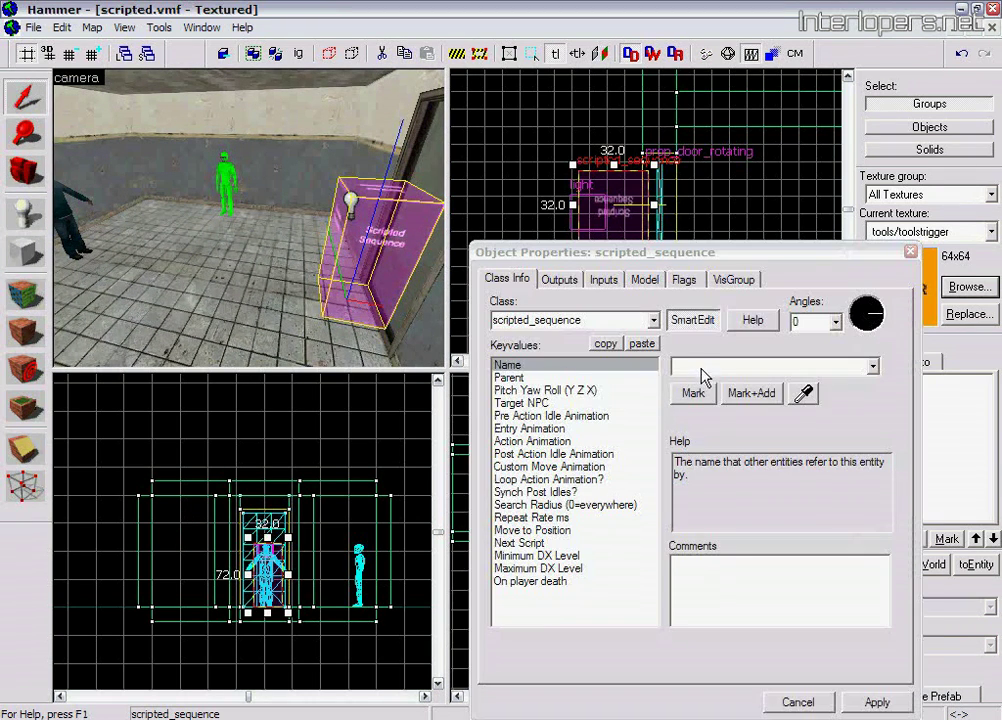
pyautogui.write('script1')
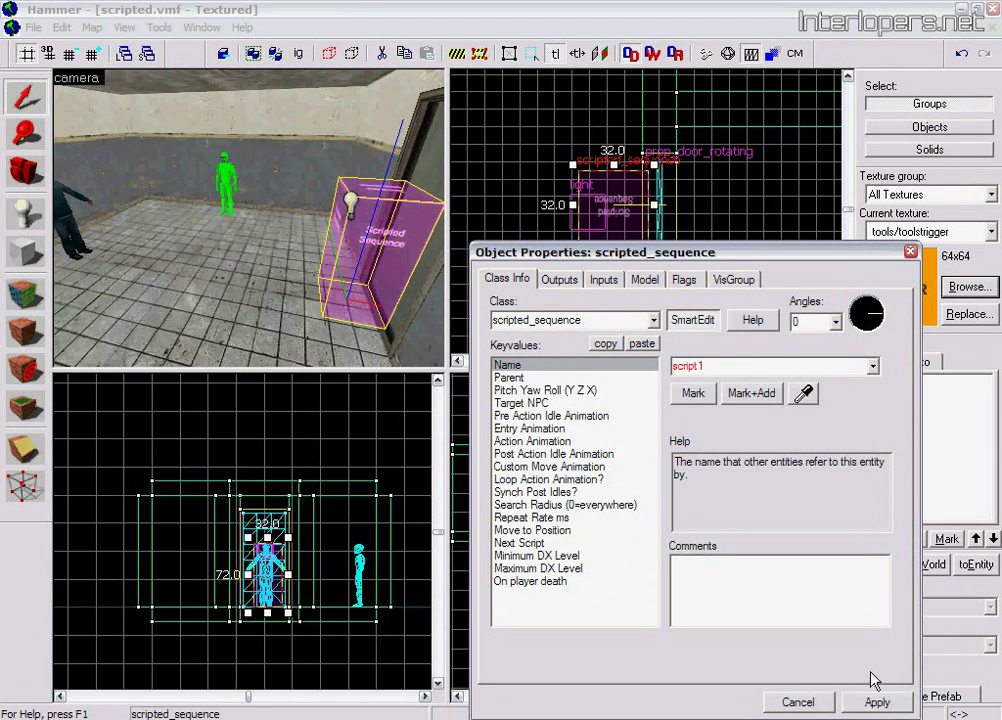
pyautogui.click(877, 701)
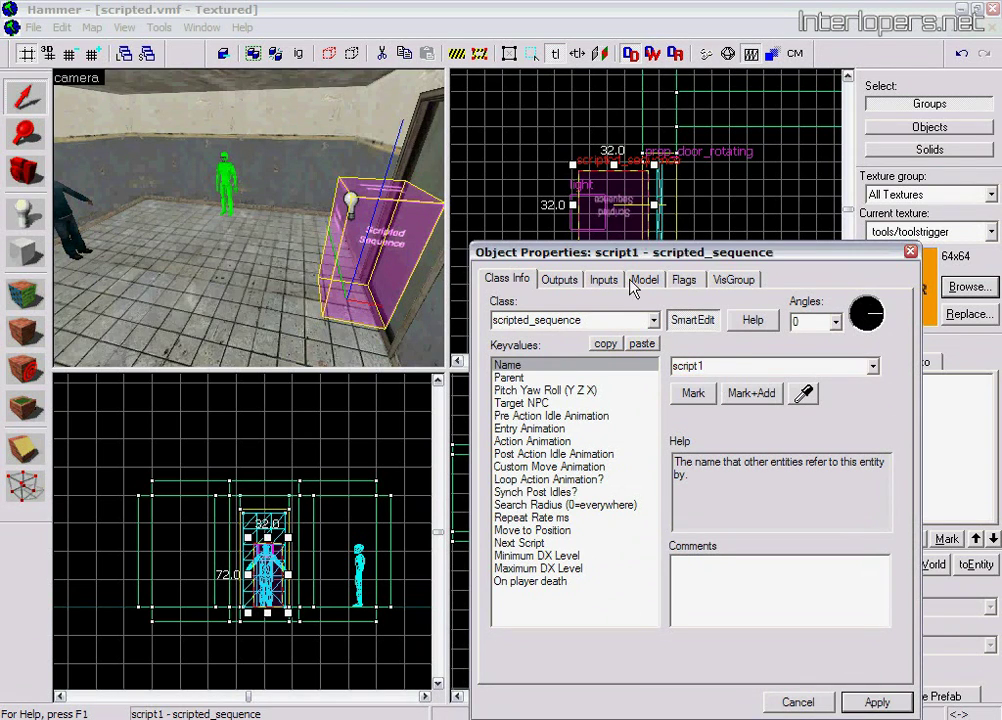
# Step: Set the Target NPC of script1 to jeff by picking the citizen in the camera view, and apply it
pyautogui.click(545, 404)
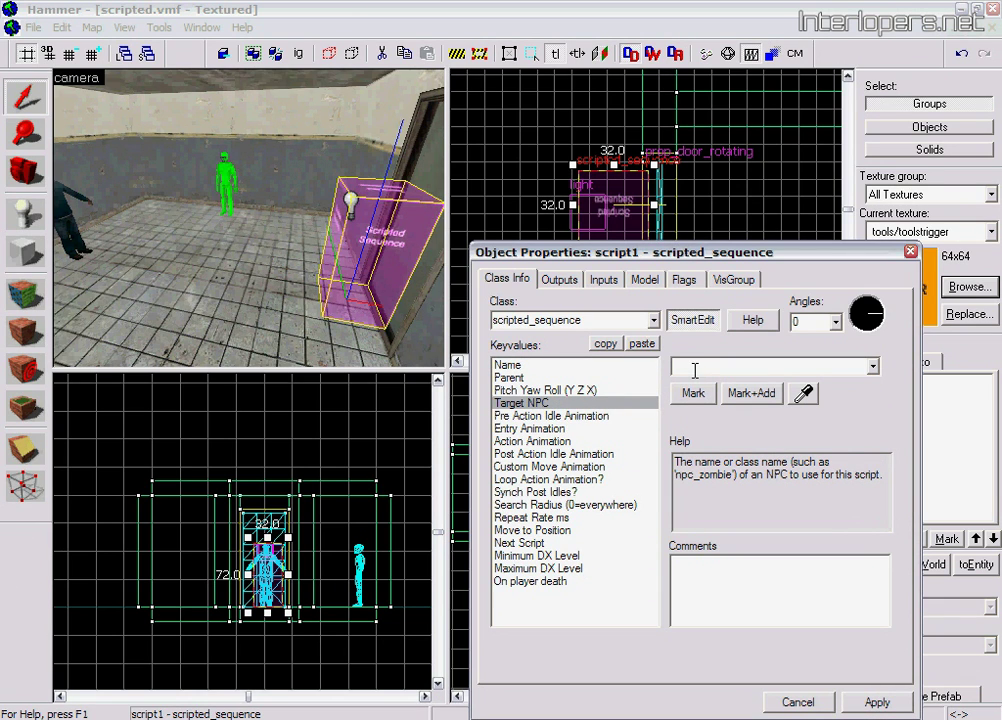
pyautogui.click(804, 395)
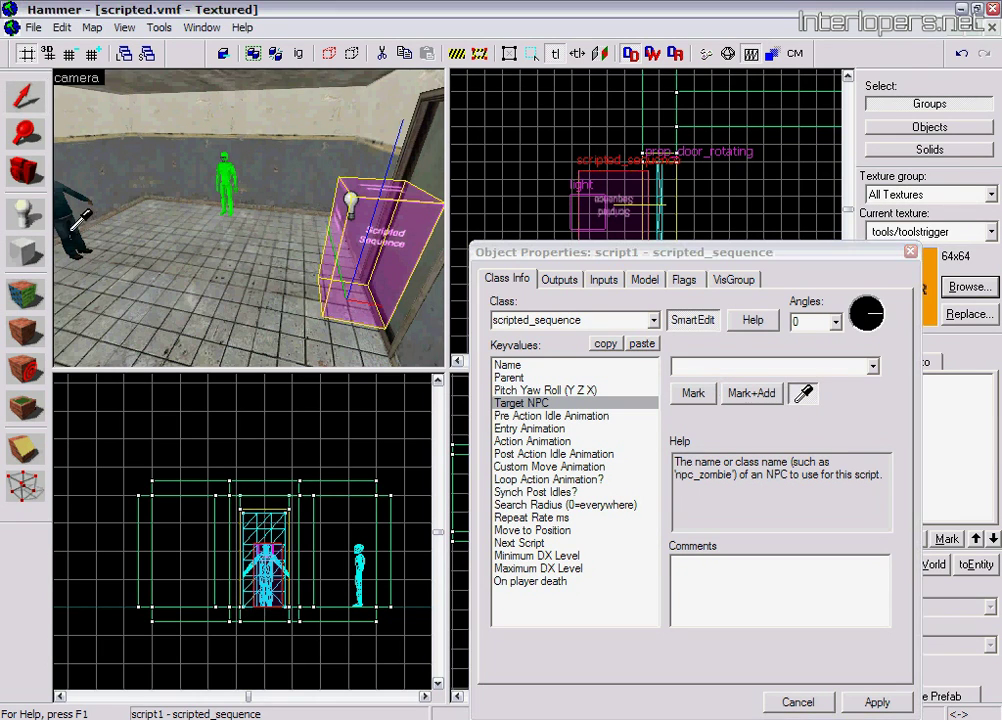
pyautogui.click(62, 198)
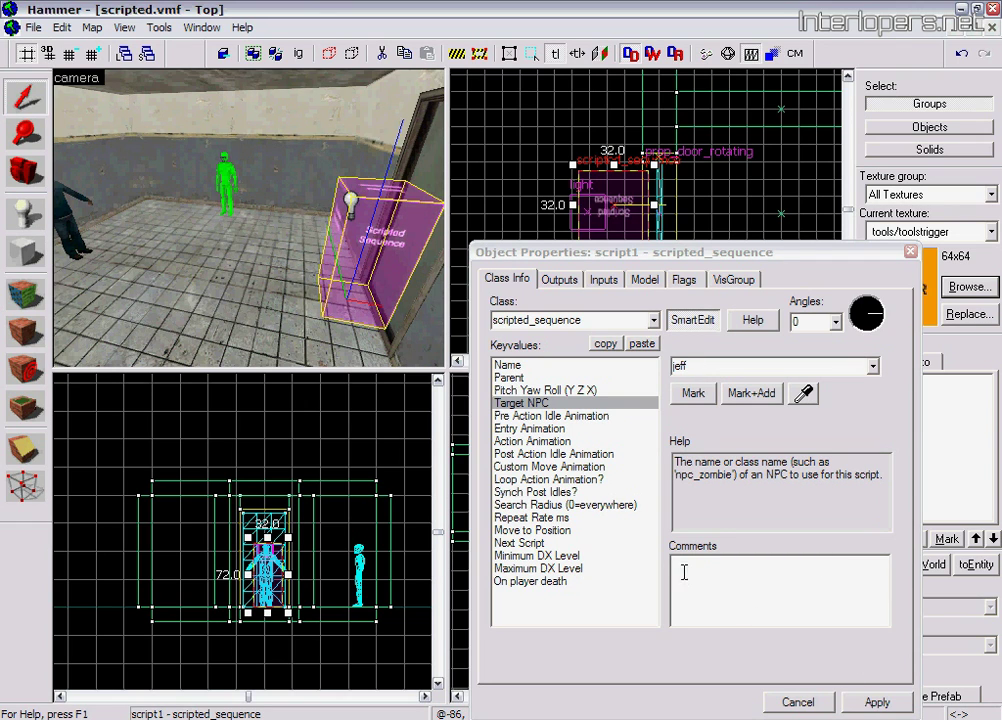
pyautogui.click(876, 703)
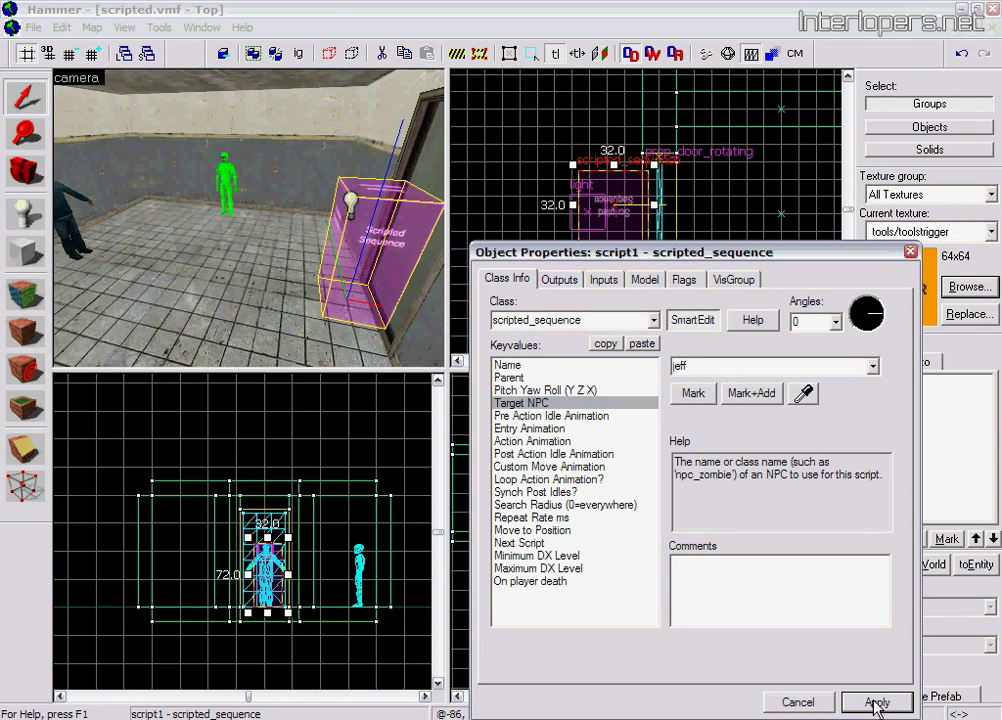
# Step: Select the citizen NPC in the camera view and show the animation settings of its model
pyautogui.click(523, 442)
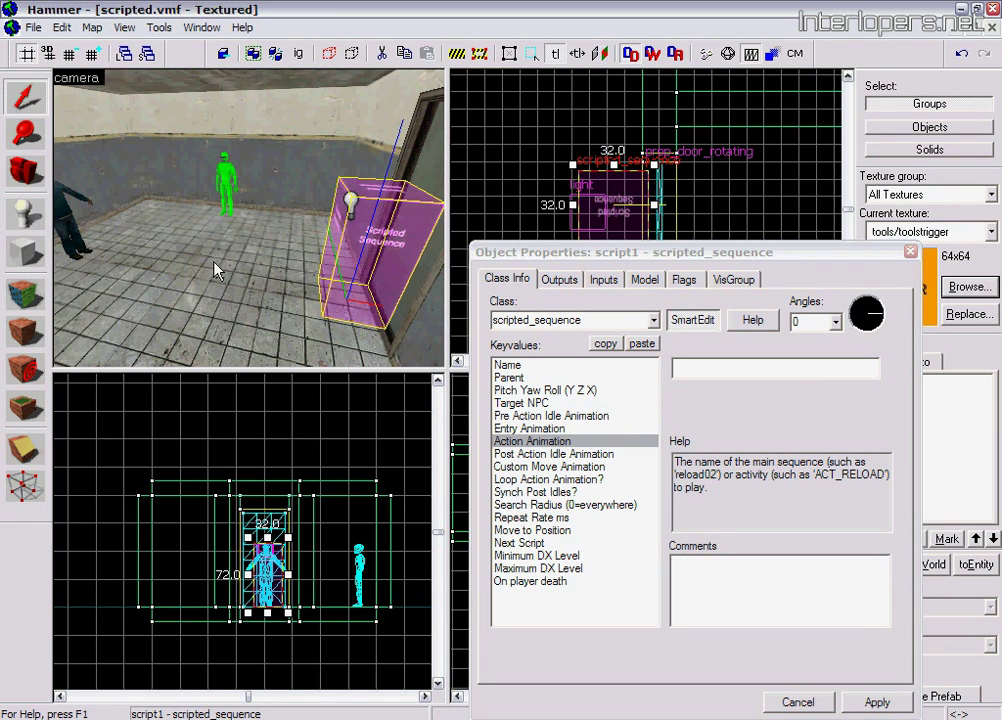
pyautogui.click(27, 173)
pyautogui.moveTo(190, 205); pyautogui.dragTo(248, 219)
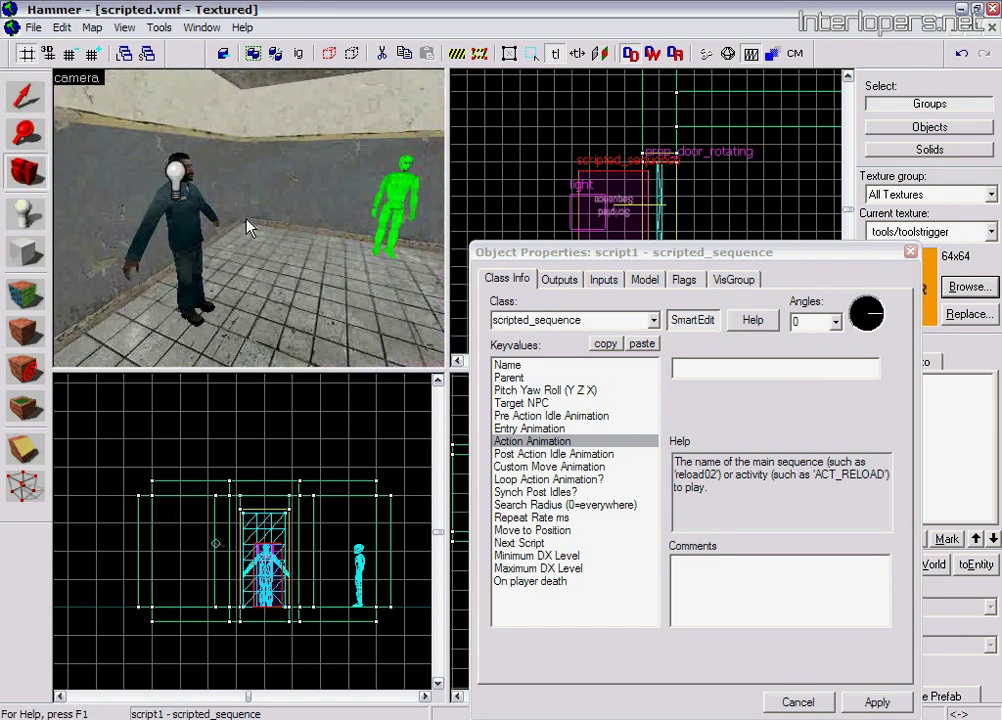
pyautogui.click(27, 97)
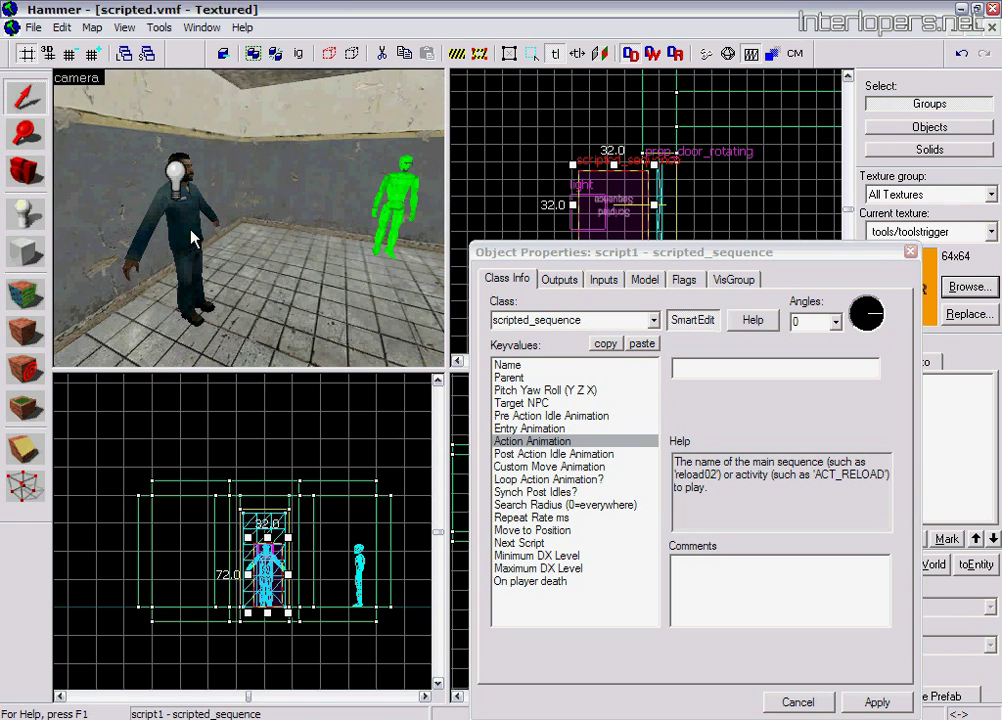
pyautogui.click(193, 237)
pyautogui.click(645, 279)
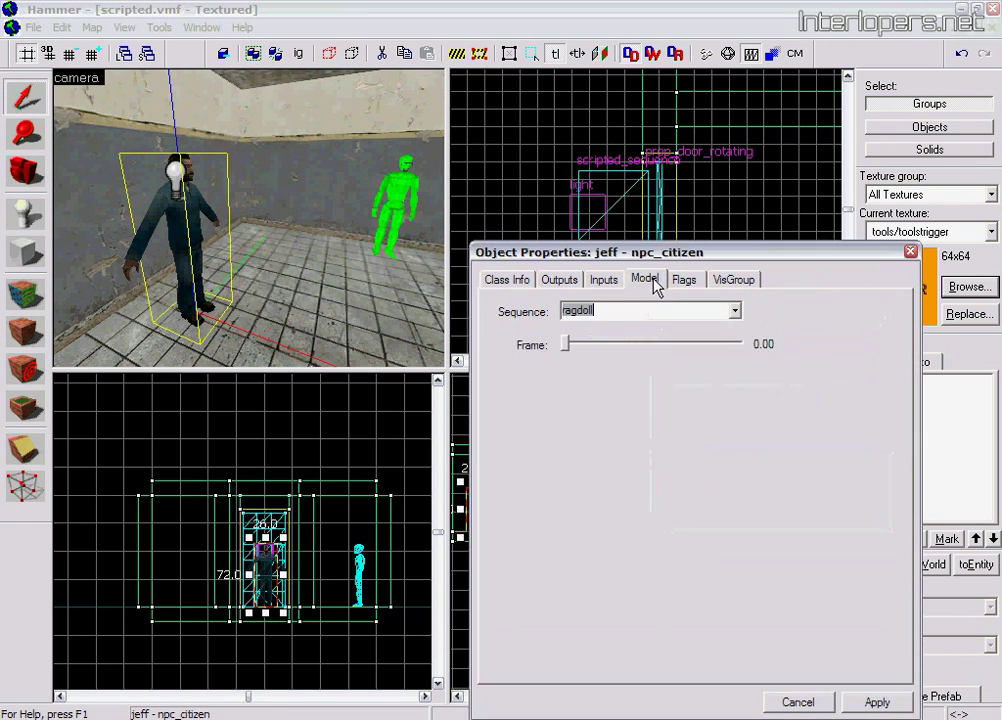
# Step: Preview the Open_door_away sequence on the citizen's model and copy the sequence name
pyautogui.click(736, 312)
pyautogui.moveTo(740, 343)
pyautogui.mouseDown()
pyautogui.moveTo(741, 376)
pyautogui.moveTo(741, 340)
pyautogui.mouseUp()
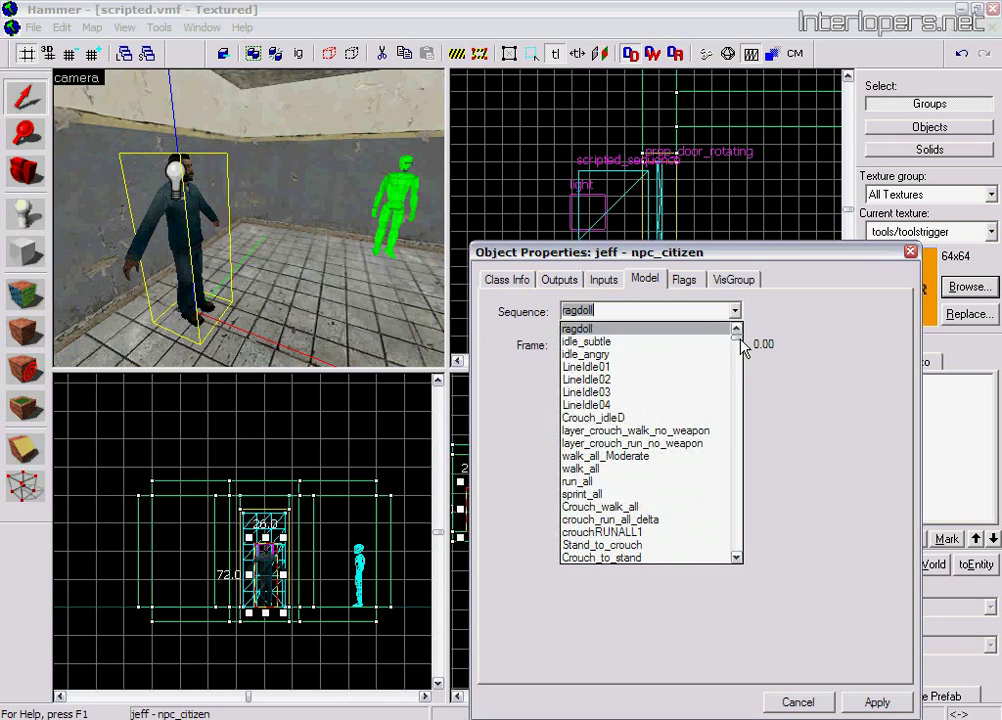
pyautogui.write('Open')
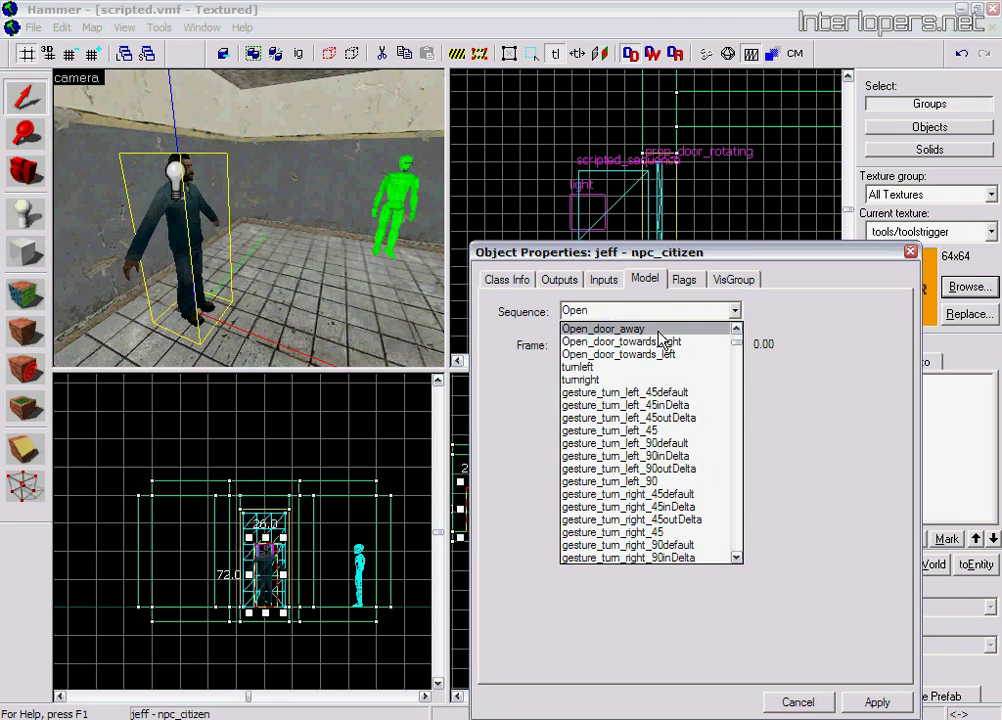
pyautogui.click(657, 329)
pyautogui.click(436, 293)
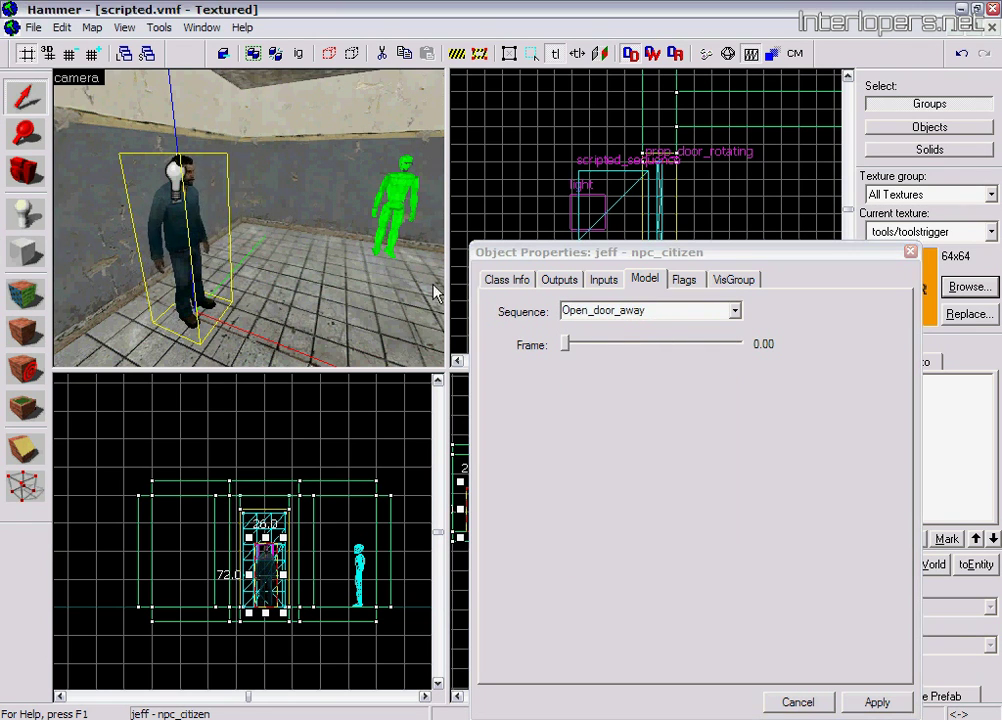
pyautogui.click(660, 312)
pyautogui.rightClick(603, 313)
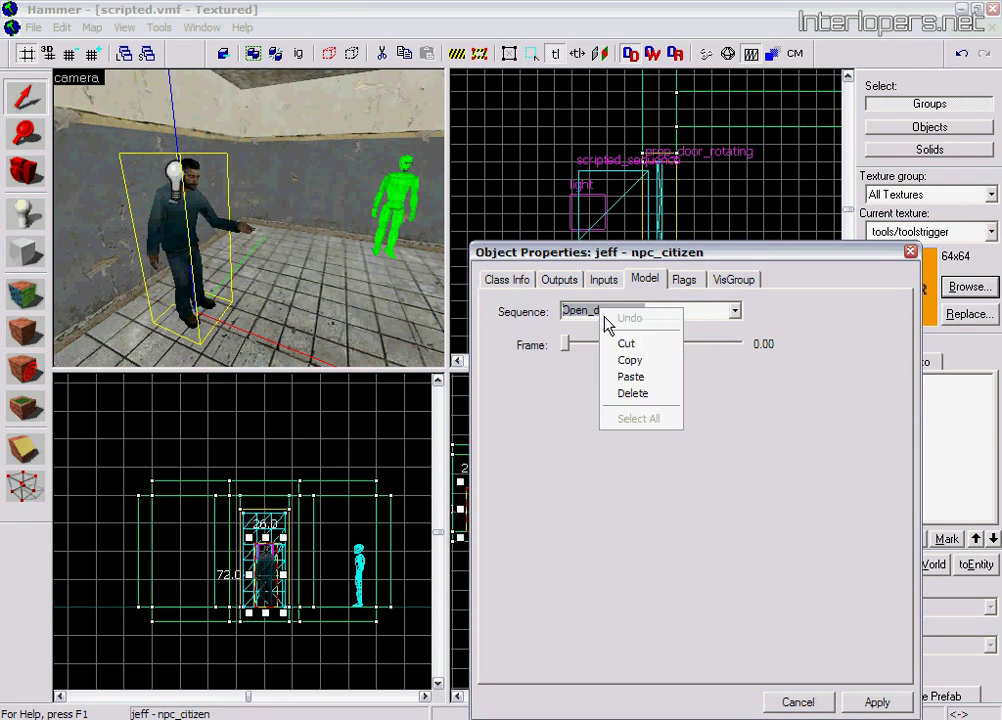
pyautogui.click(630, 360)
# Step: Set the citizen's model sequence back to ragdoll, then close its properties and clear the selection
pyautogui.click(735, 311)
pyautogui.moveTo(741, 358); pyautogui.dragTo(741, 338)
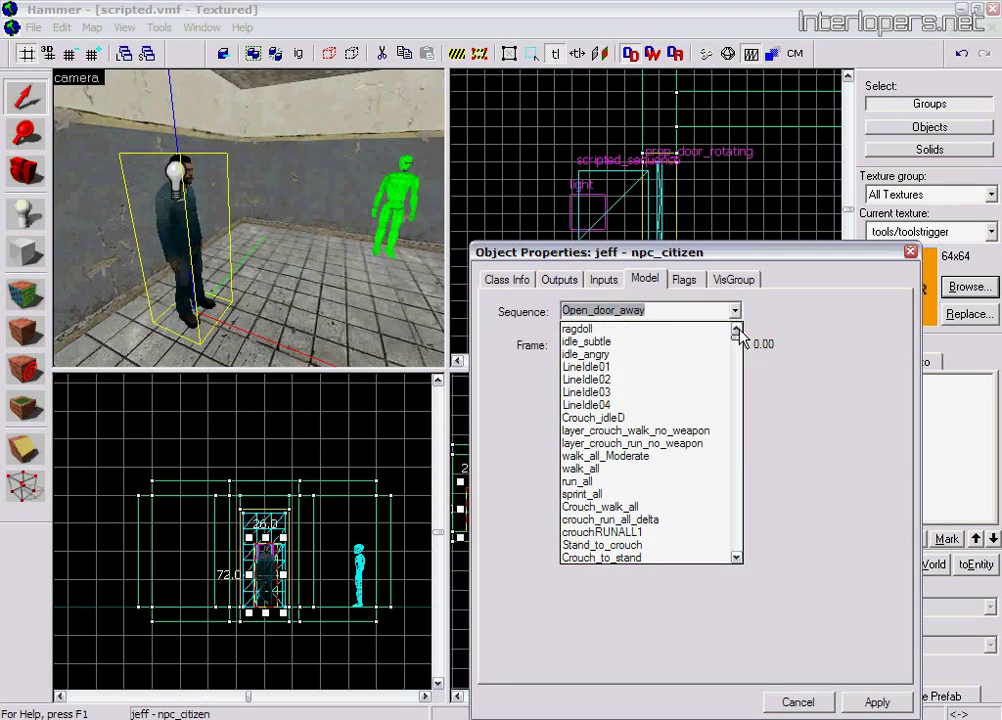
pyautogui.click(670, 330)
pyautogui.click(910, 252)
pyautogui.click(510, 229)
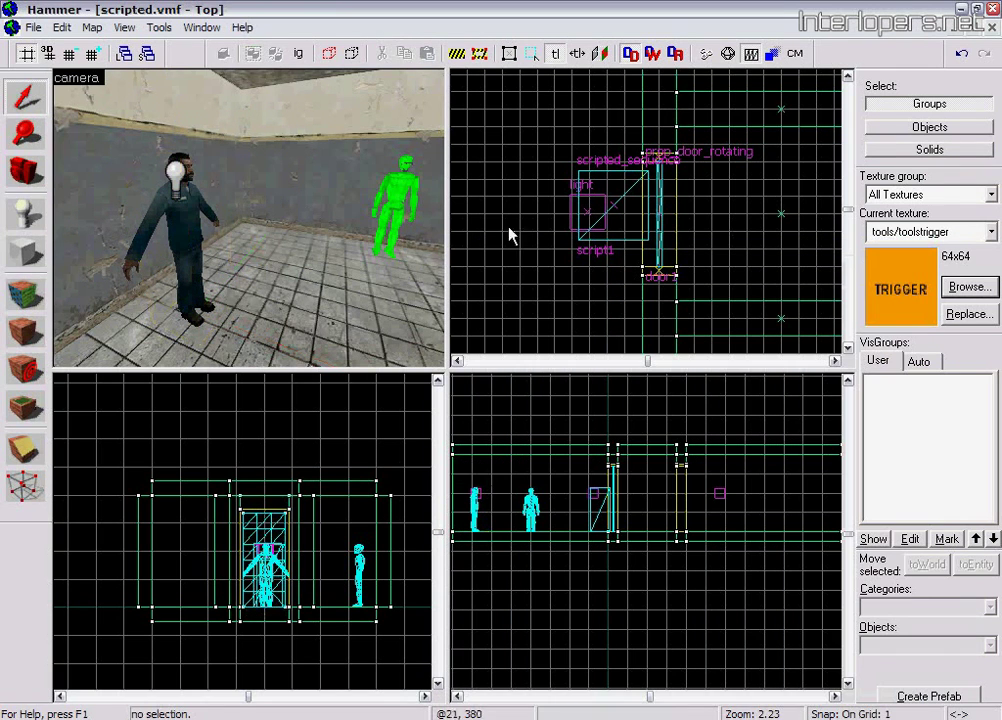
# Step: Paste Open_door_away as the Action Animation of the scripted_sequence script1 and apply it
pyautogui.click(23, 171)
pyautogui.moveTo(200, 210); pyautogui.dragTo(262, 220)
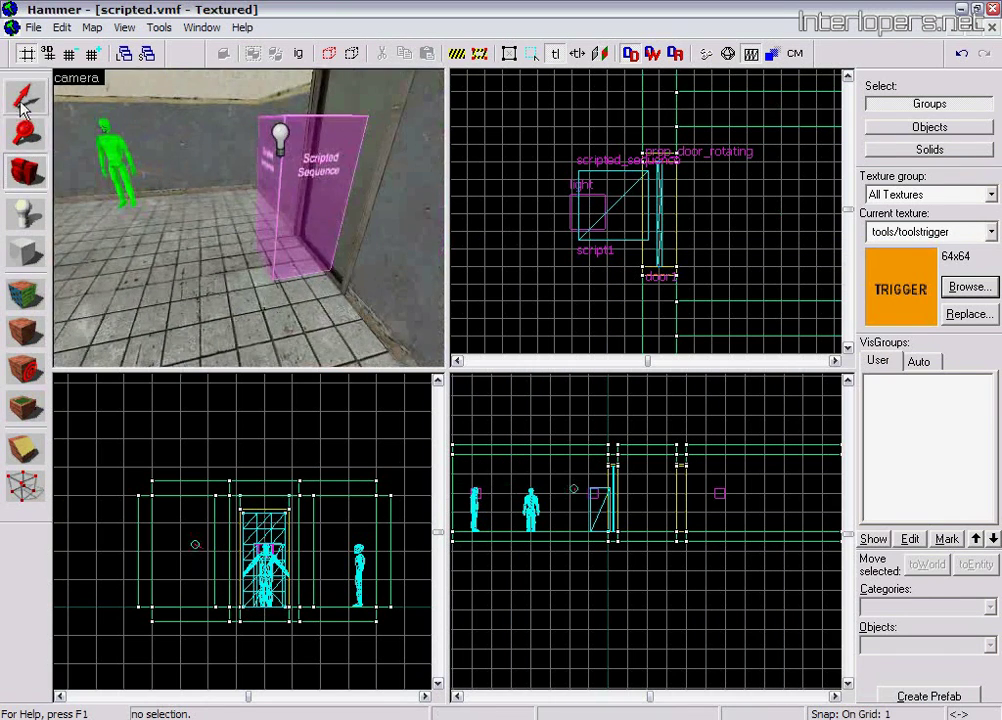
pyautogui.hotkey('shift', 's')
pyautogui.click(306, 208)
pyautogui.hotkey('alt', 'Return')
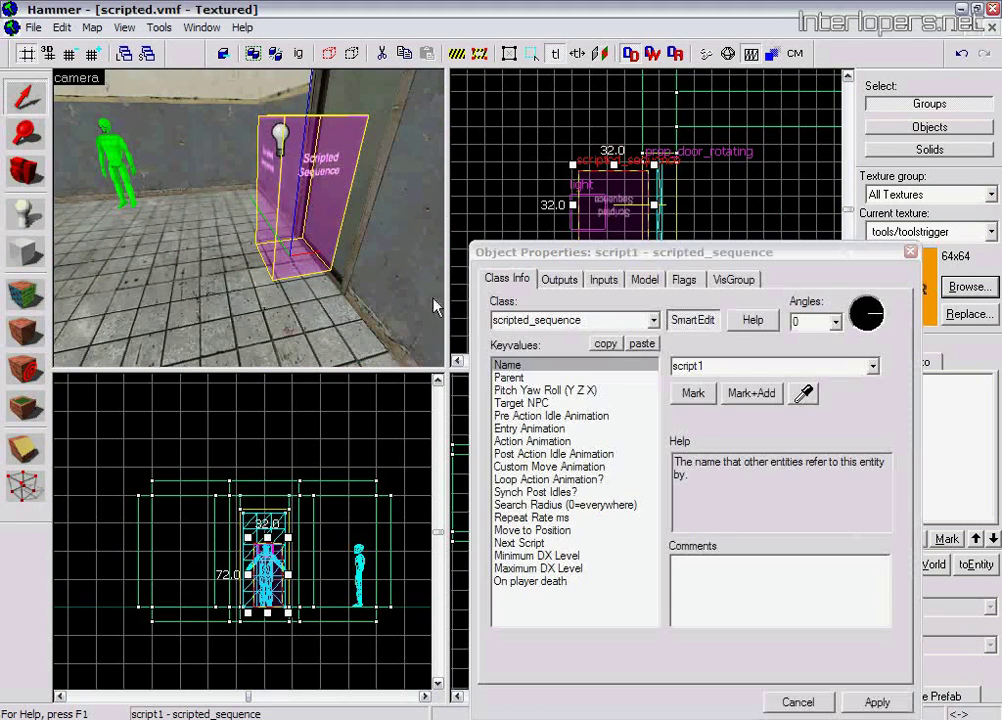
pyautogui.click(568, 443)
pyautogui.rightClick(701, 371)
pyautogui.click(740, 447)
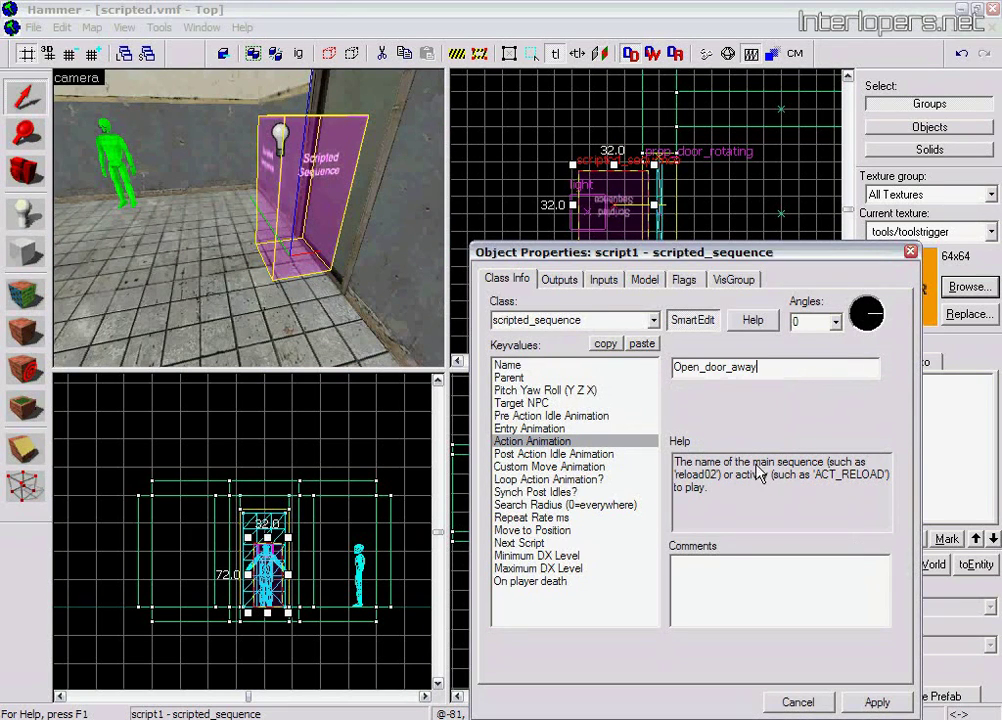
pyautogui.click(877, 703)
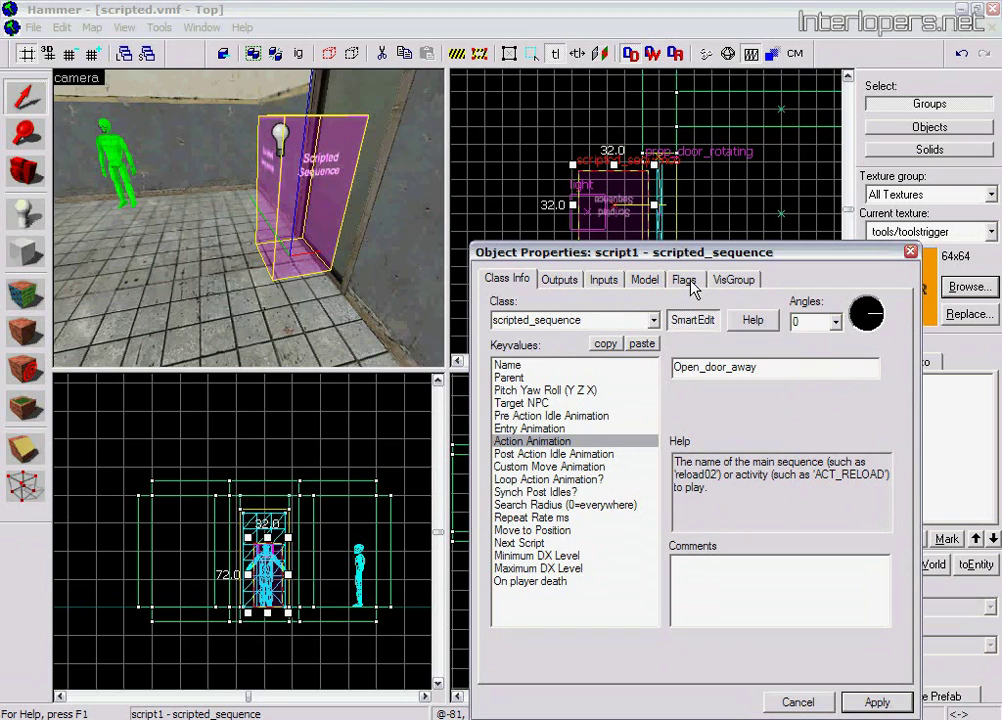
# Step: Enable the No Interruptions and Override AI flags of script1, apply them and close its properties
pyautogui.click(686, 281)
pyautogui.click(500, 358)
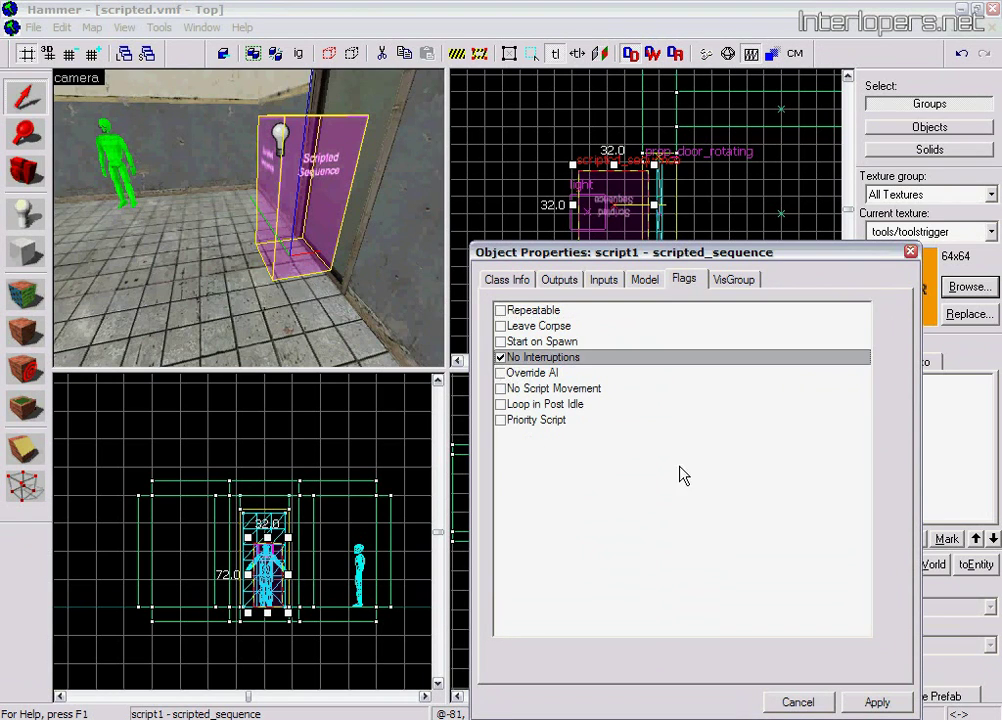
pyautogui.click(500, 373)
pyautogui.click(876, 703)
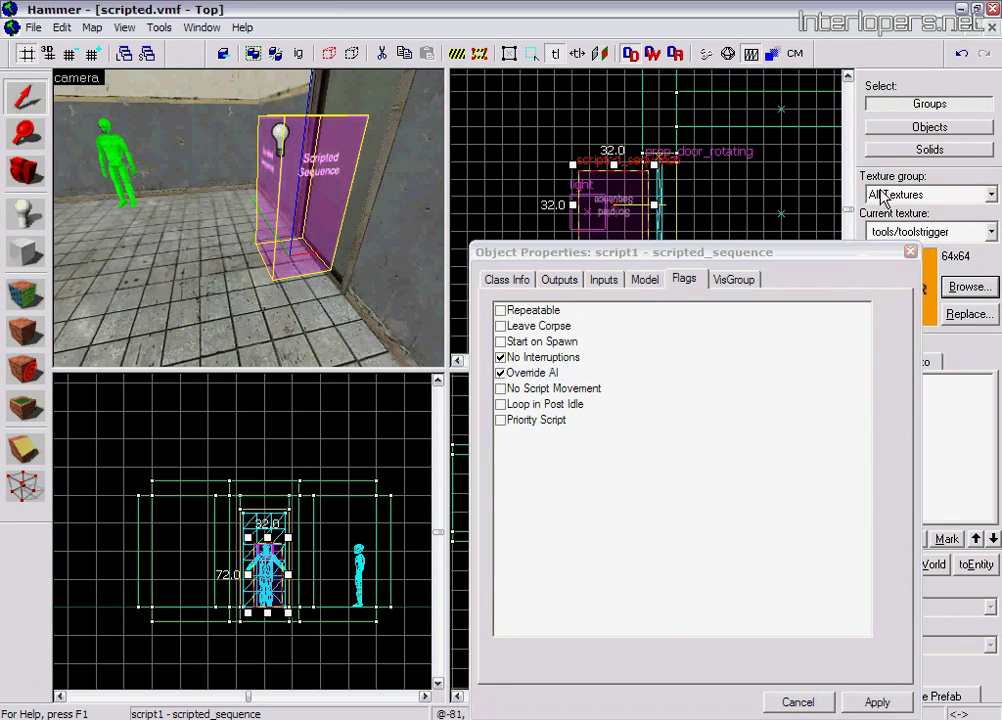
pyautogui.click(910, 252)
pyautogui.press('Escape')
# Step: Add an OnBeginSequence output to script1 that targets door1, picking the door in the camera view
pyautogui.click(30, 172)
pyautogui.moveTo(250, 222); pyautogui.dragTo(250, 225)
pyautogui.click(25, 95)
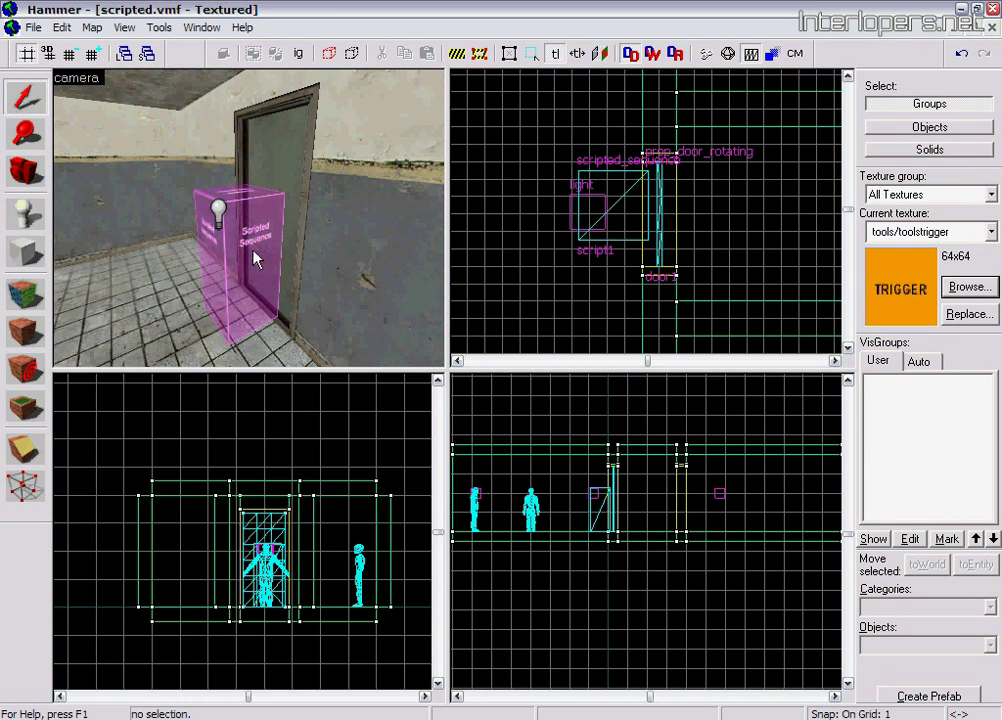
pyautogui.click(250, 259)
pyautogui.hotkey('alt', 'Return')
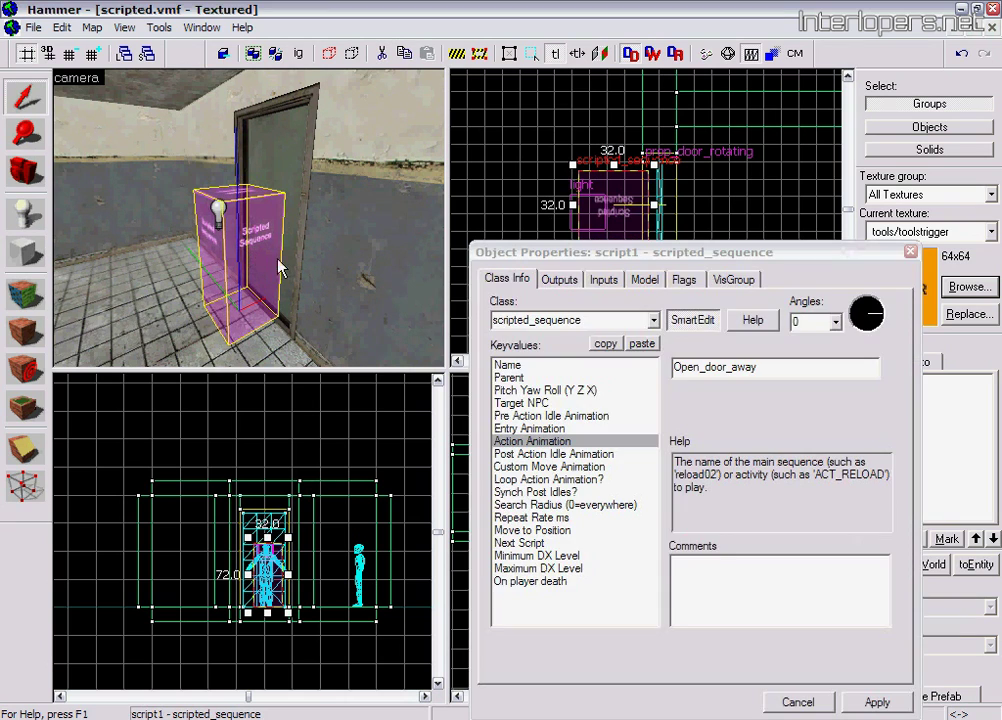
pyautogui.click(558, 280)
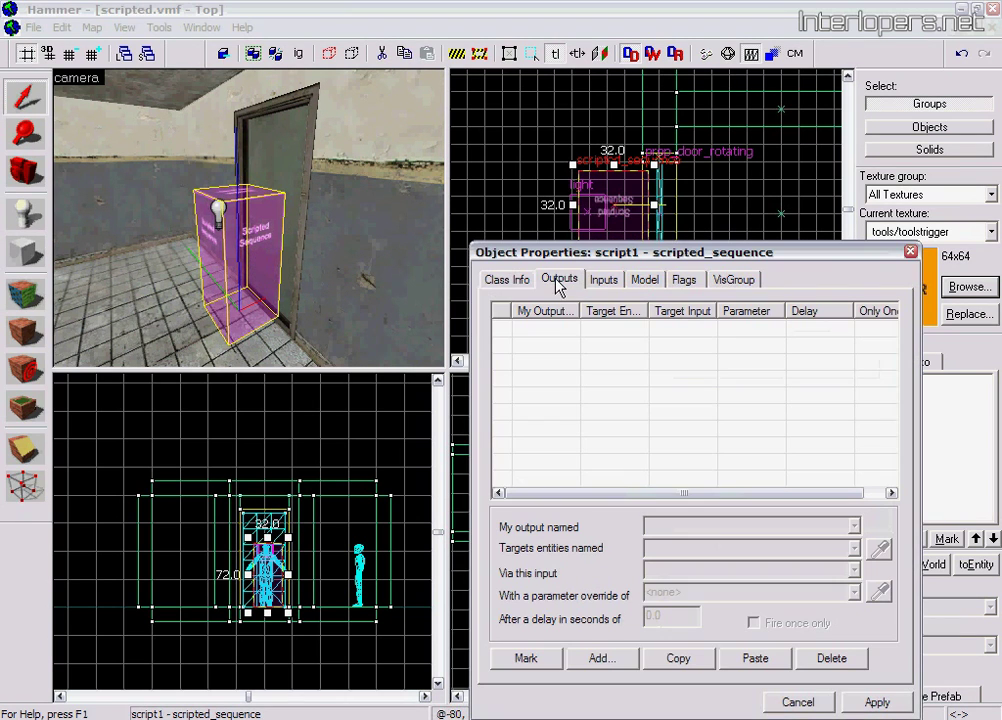
pyautogui.click(600, 659)
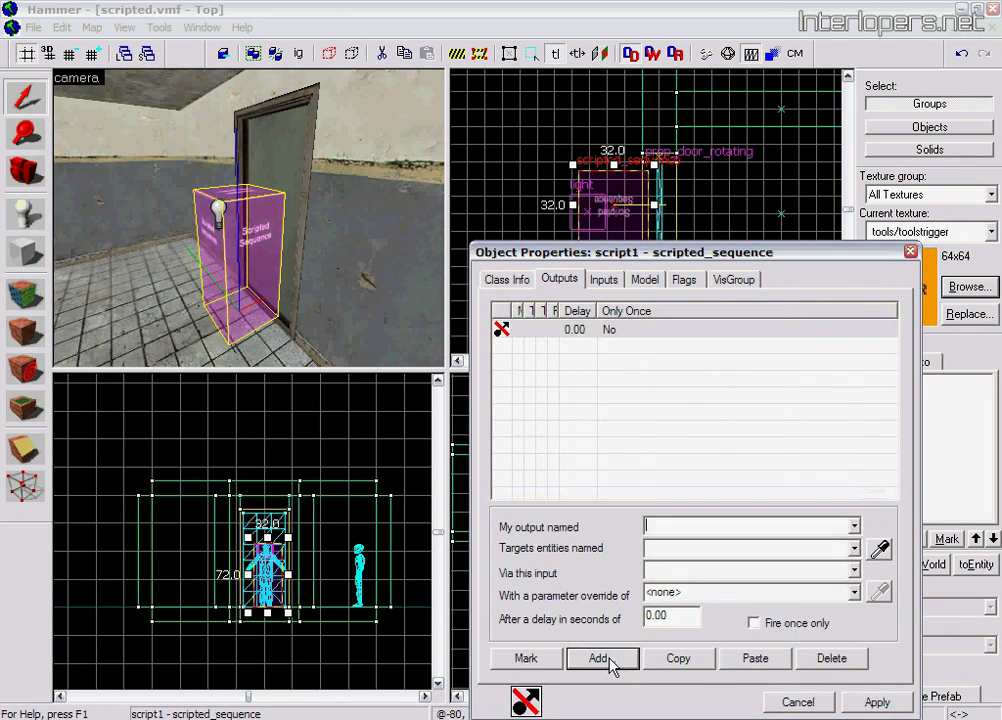
pyautogui.click(854, 527)
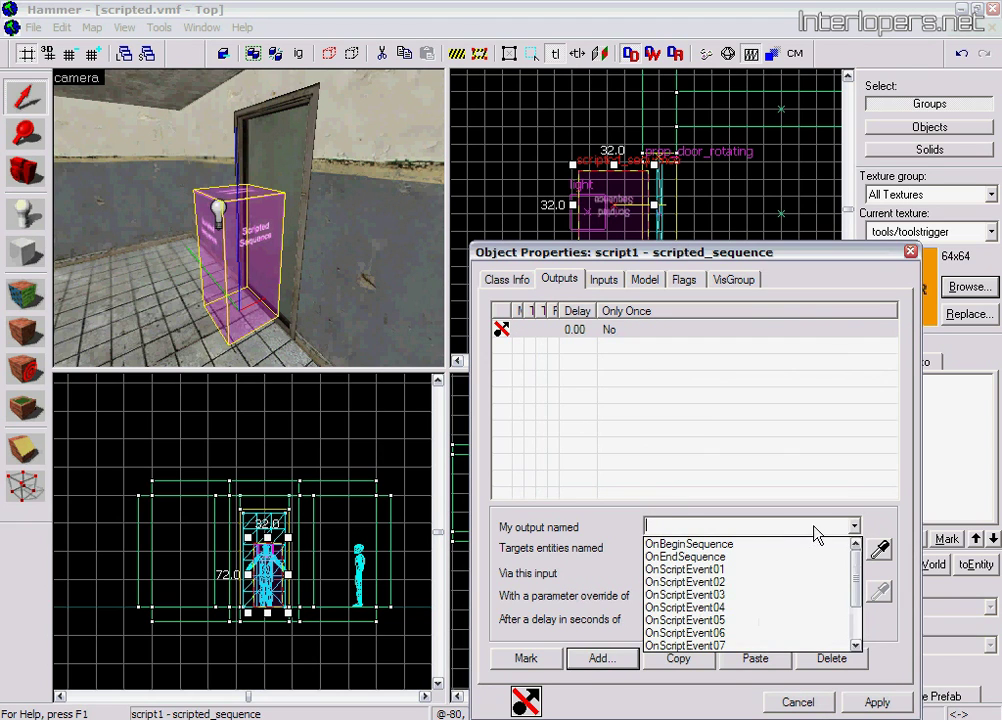
pyautogui.click(728, 546)
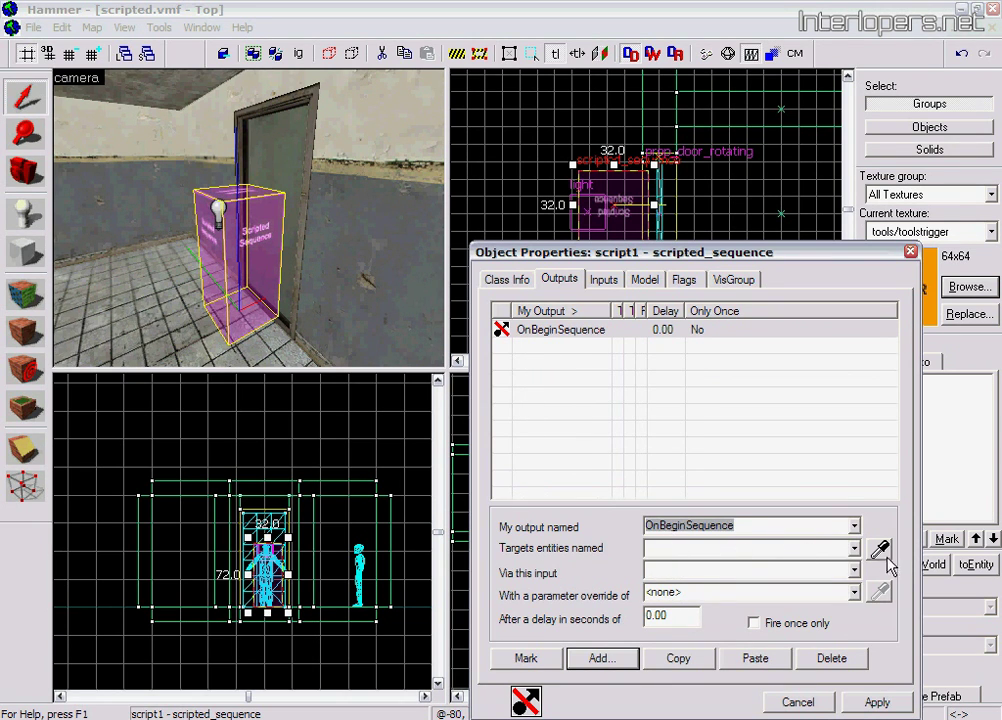
pyautogui.click(297, 143)
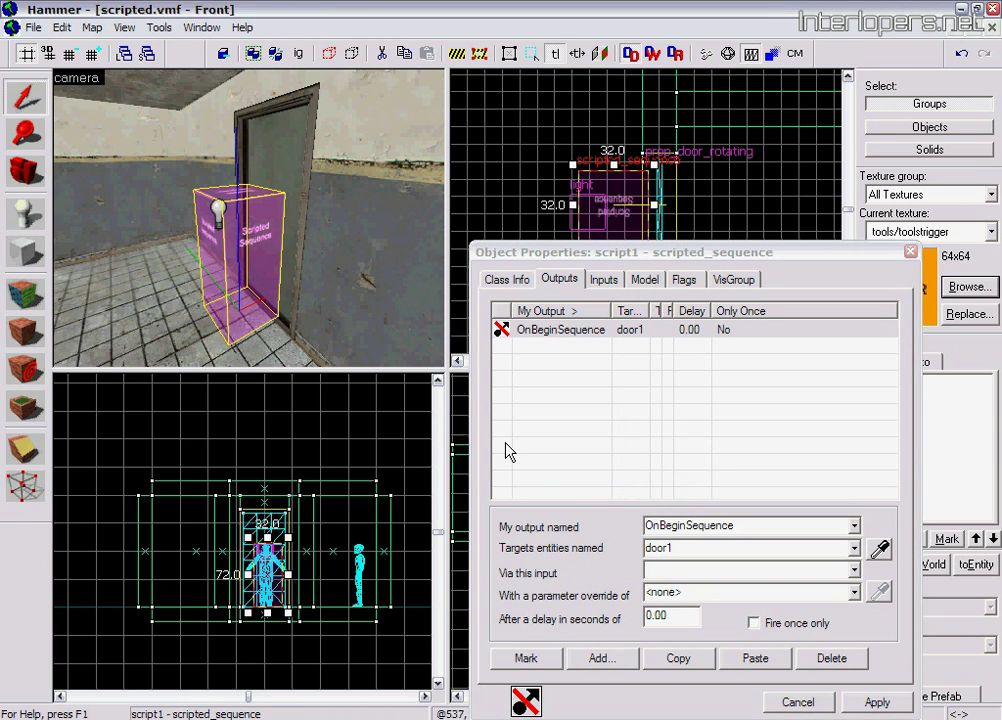
# Step: Make the OnBeginSequence output fire the Open input after a 0.75 second delay, apply it and close the properties
pyautogui.click(854, 571)
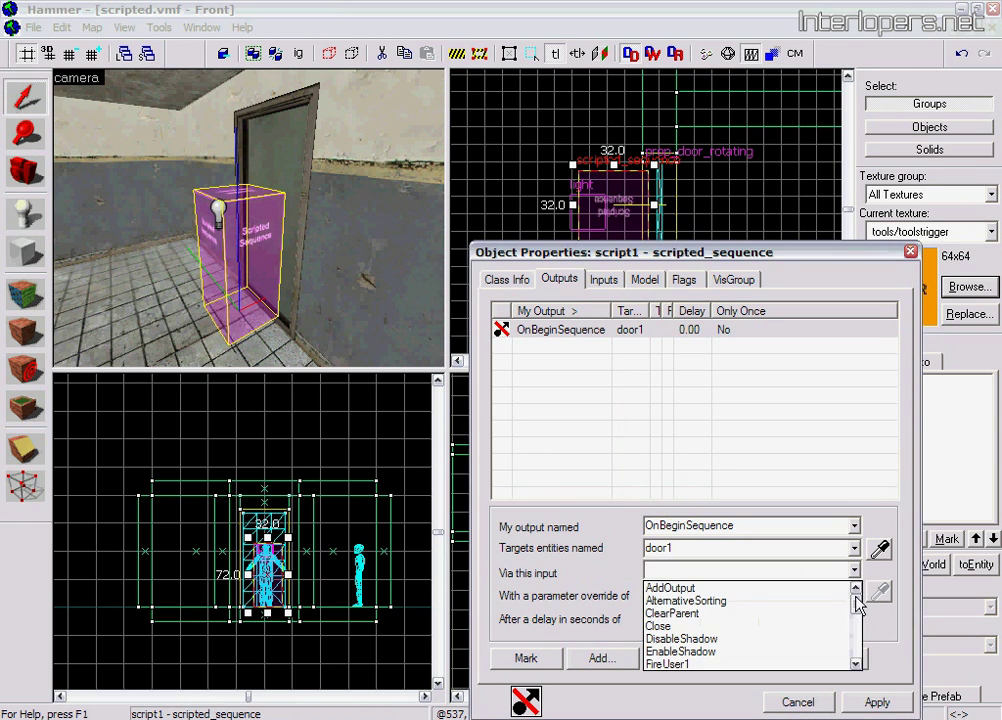
pyautogui.moveTo(856, 598); pyautogui.dragTo(856, 631)
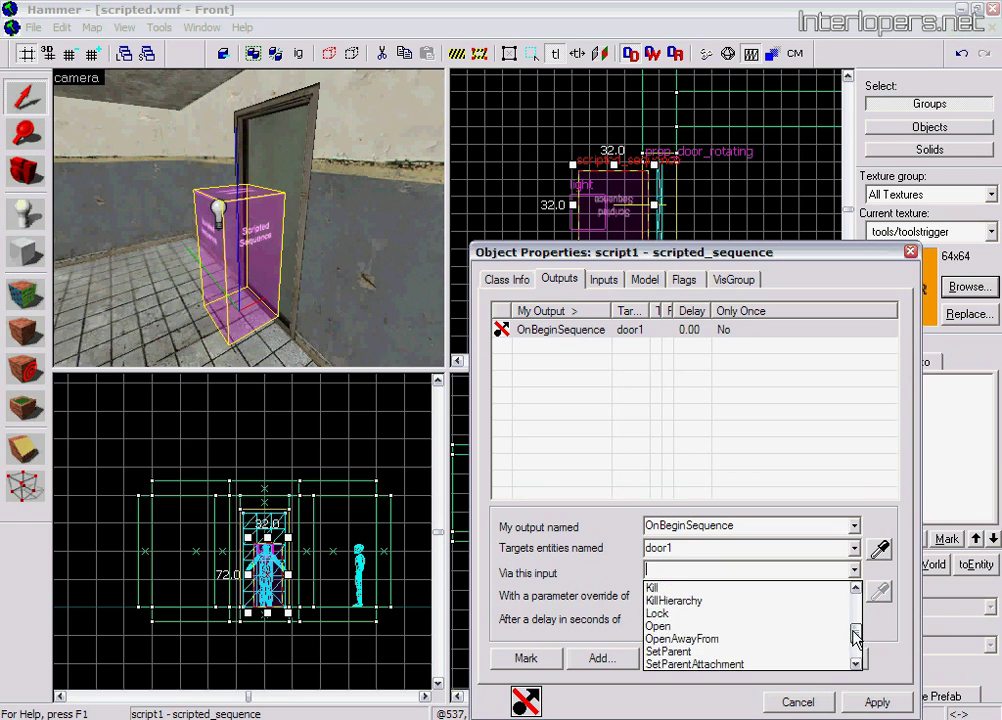
pyautogui.click(703, 627)
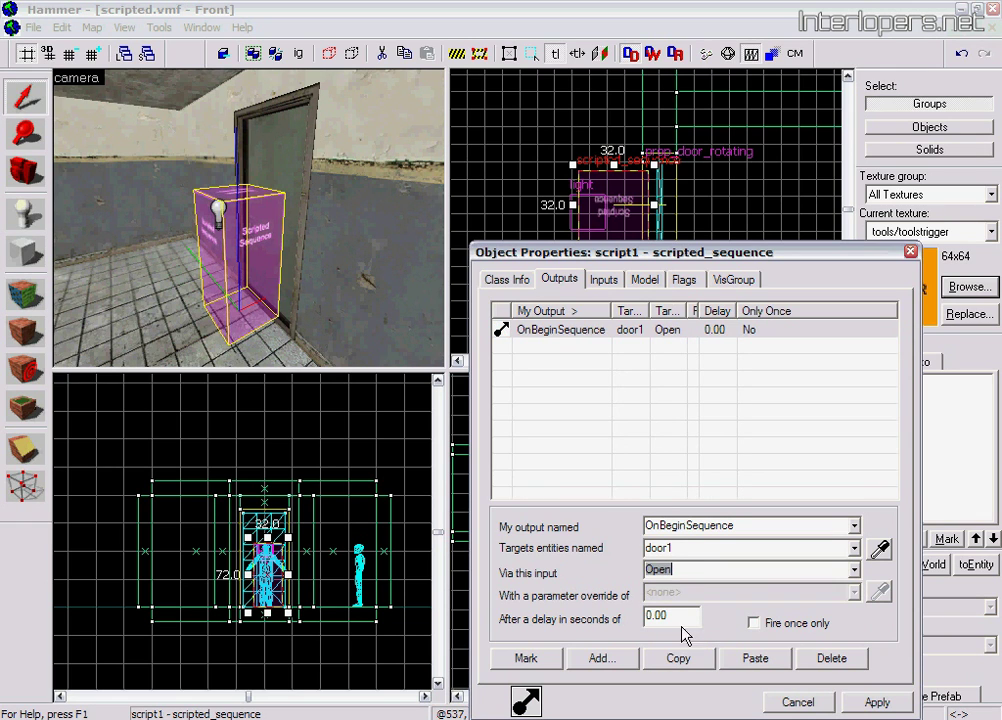
pyautogui.moveTo(680, 615); pyautogui.dragTo(648, 615)
pyautogui.write('0')
pyautogui.click(872, 703)
pyautogui.click(836, 137)
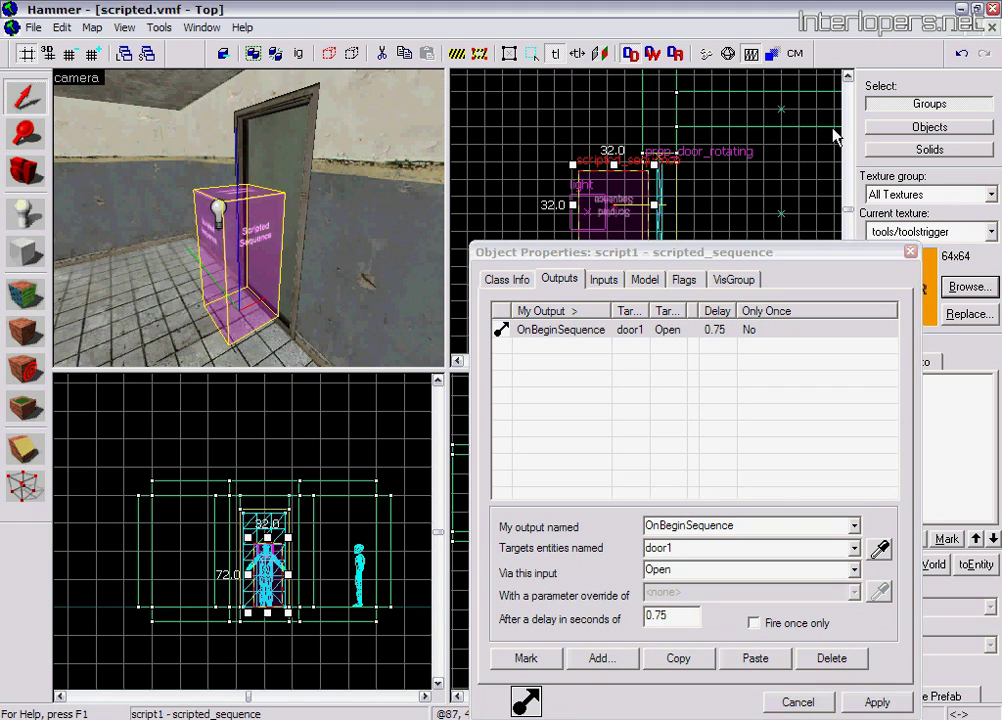
pyautogui.click(910, 252)
pyautogui.click(536, 273)
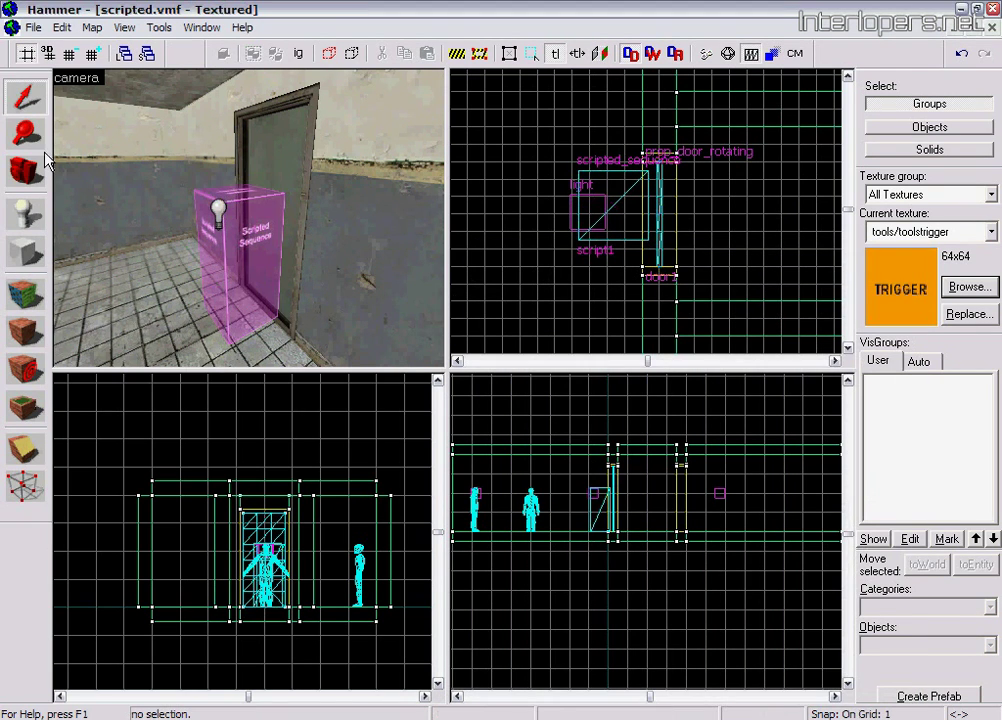
# Step: Outline a block 47 by 16 units in the top view, just in front of the player start
pyautogui.click(27, 171)
pyautogui.moveTo(150, 196); pyautogui.dragTo(249, 218)
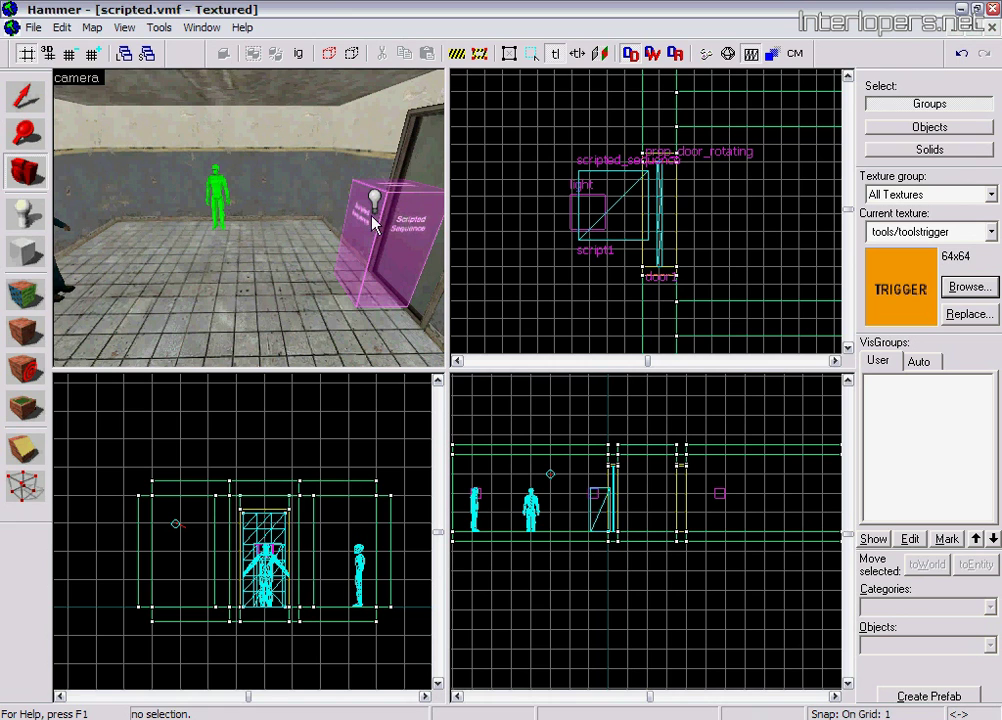
pyautogui.moveTo(63, 183); pyautogui.dragTo(249, 218)
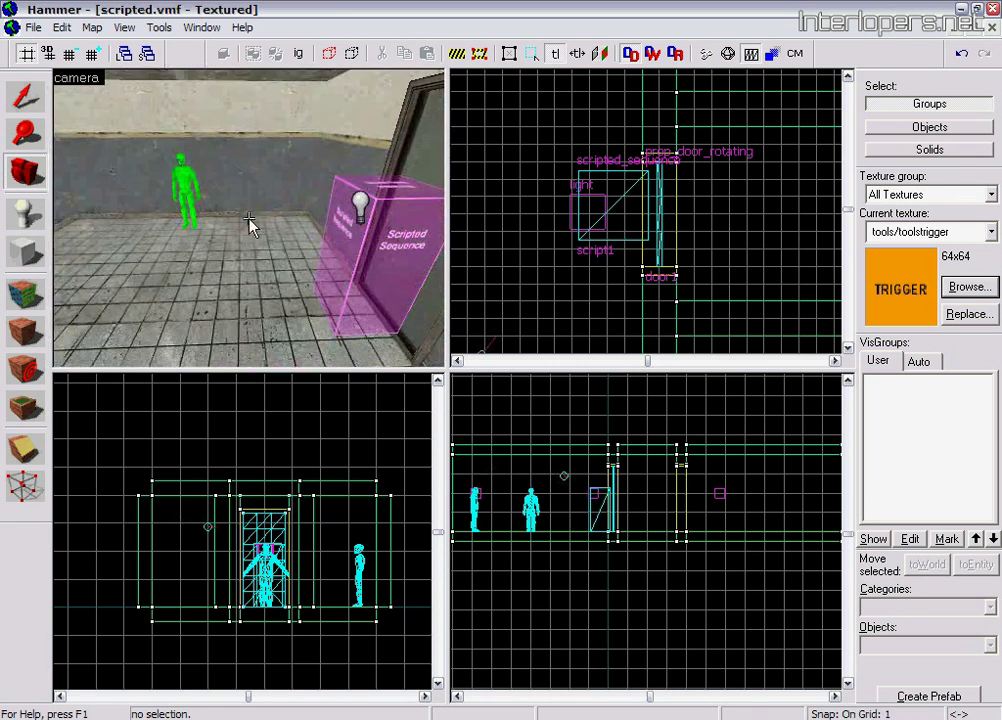
pyautogui.click(28, 254)
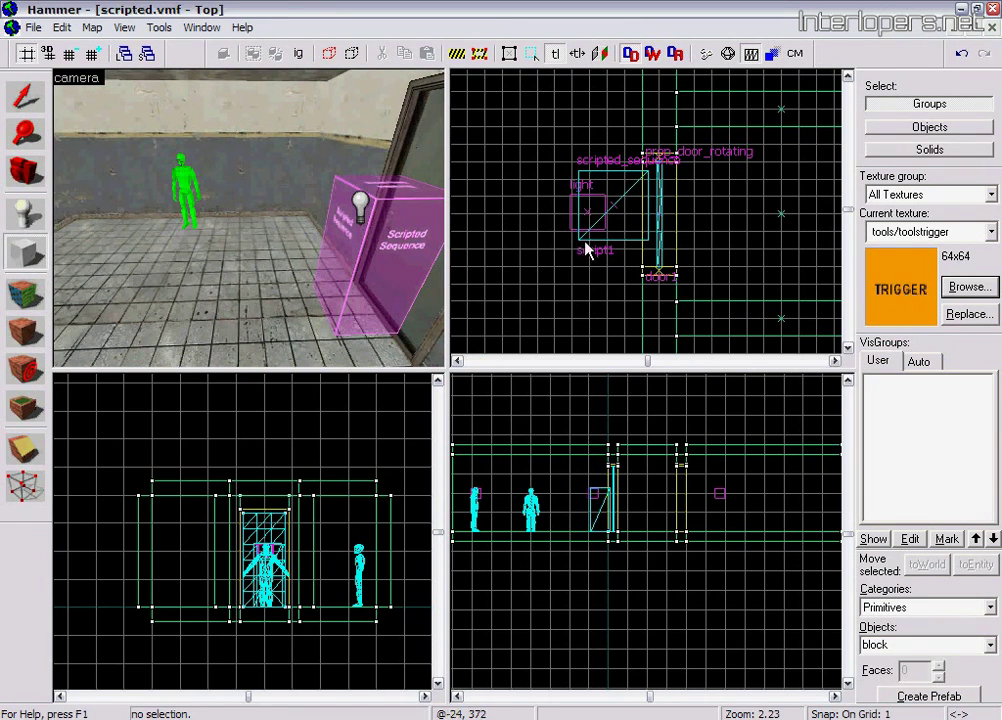
pyautogui.scroll(-3, 545, 240)
pyautogui.click(457, 361)
pyautogui.click(457, 361)
pyautogui.click(848, 77)
pyautogui.scroll(6, 612, 172)
pyautogui.moveTo(537, 164); pyautogui.dragTo(697, 233)
# Step: Lower the block's height to 46 units in the front view and create it with the trigger texture
pyautogui.scroll(4, 360, 550)
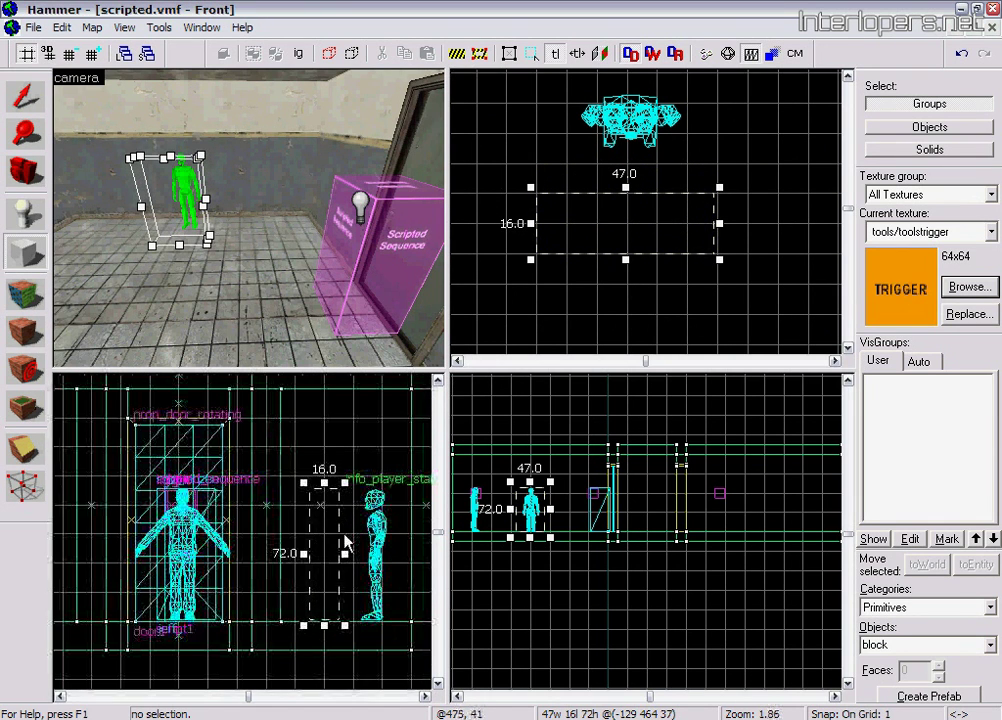
pyautogui.moveTo(324, 482); pyautogui.dragTo(324, 535)
pyautogui.press('Return')
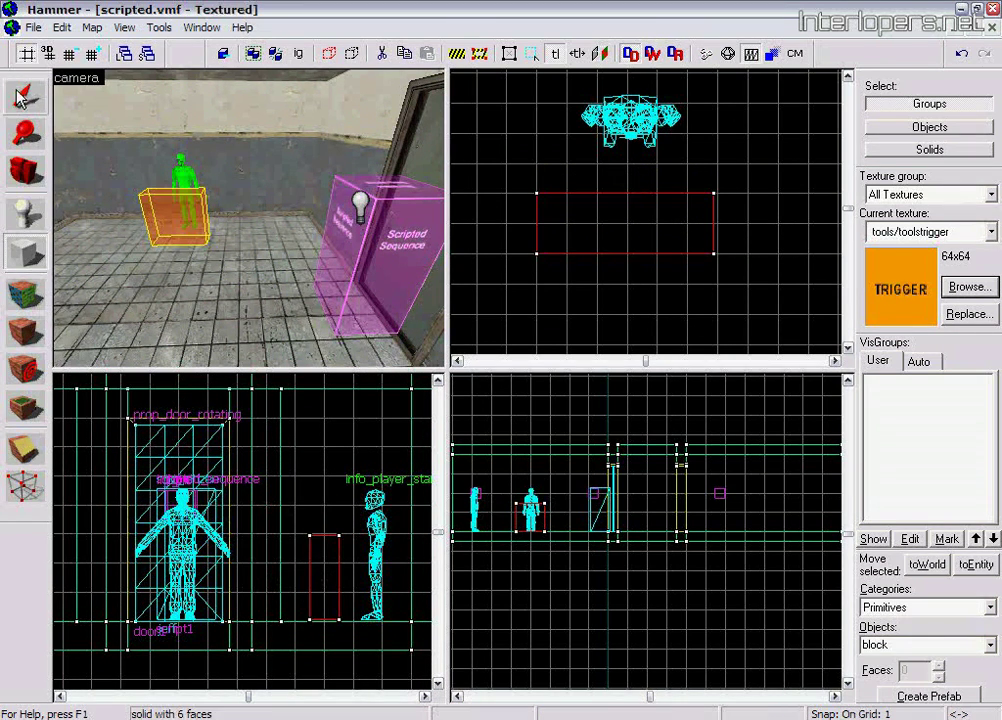
# Step: Tie the selected trigger-textured block to an entity of class trigger_once and apply the change
pyautogui.hotkey('shift', 's')
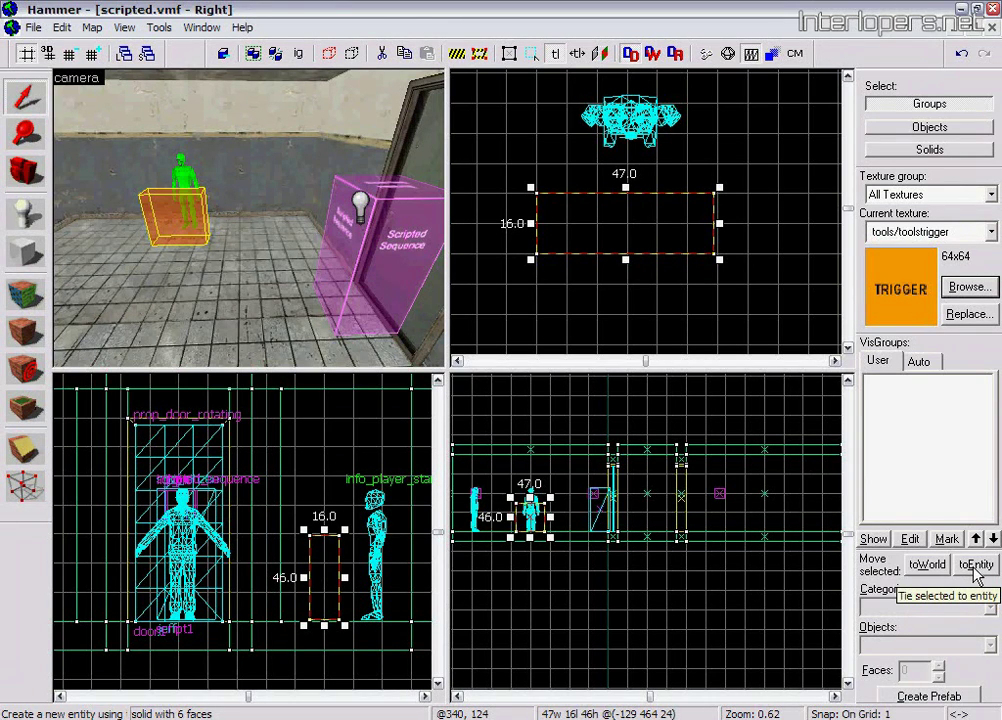
pyautogui.click(977, 565)
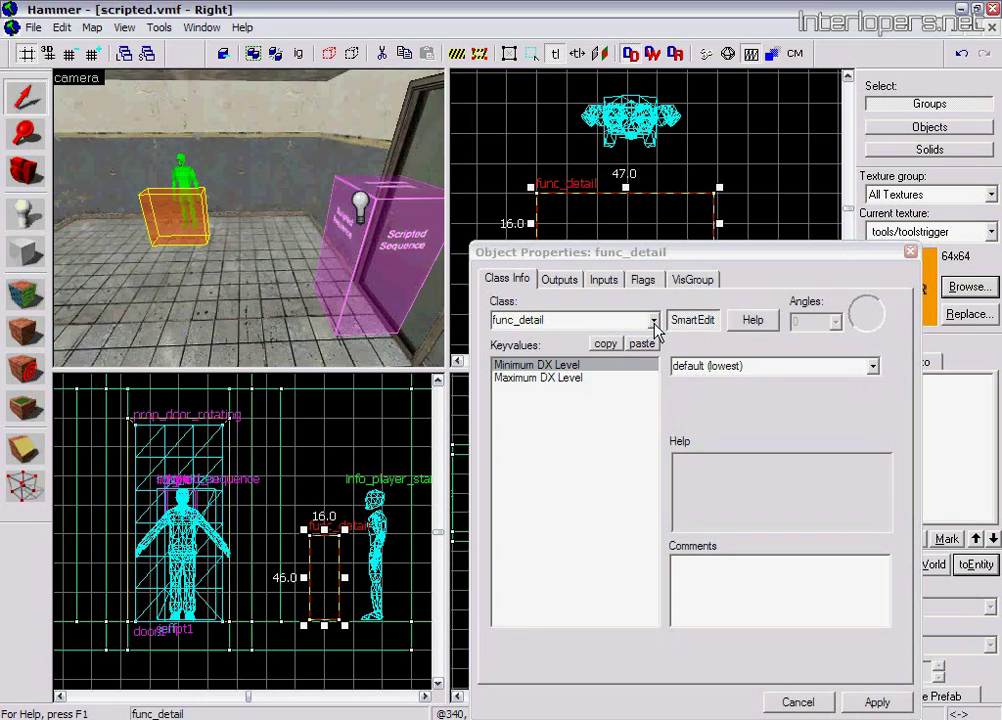
pyautogui.click(653, 320)
pyautogui.moveTo(658, 369); pyautogui.dragTo(662, 428)
pyautogui.click(604, 390)
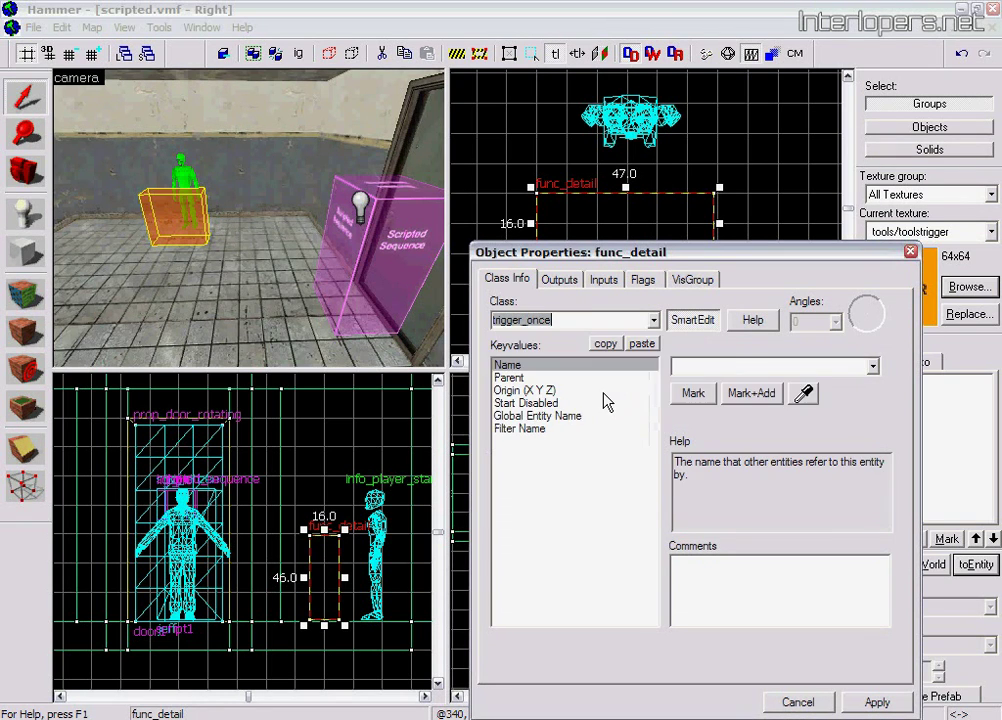
pyautogui.click(878, 703)
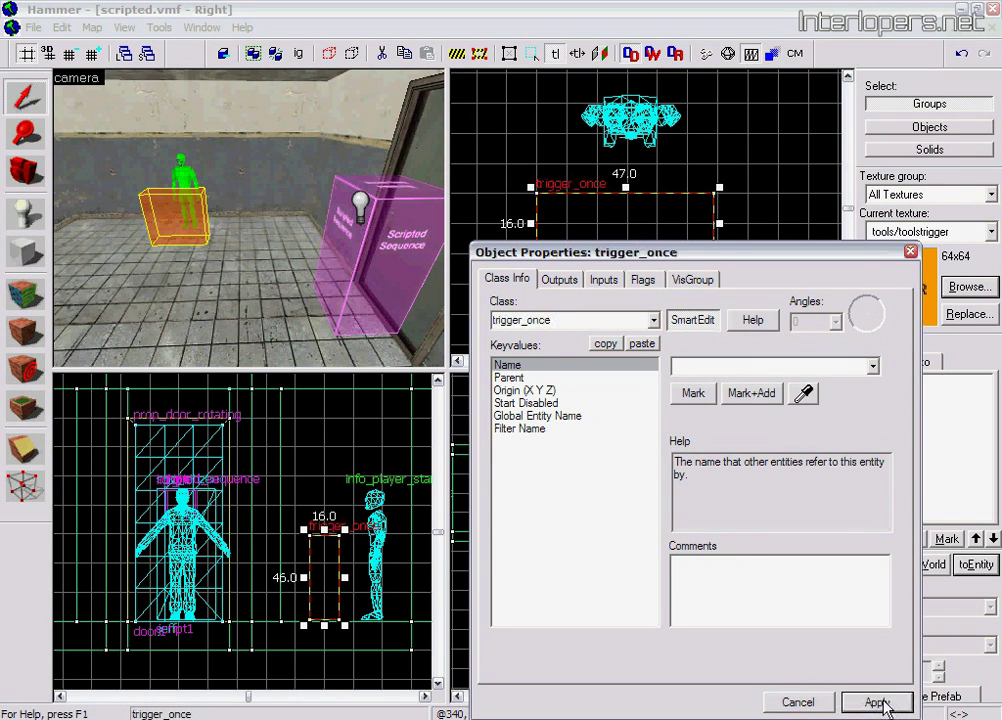
# Step: Add an OnTrigger output to the trigger that fires BeginSequence on script1, close the properties and clear the selection
pyautogui.click(552, 285)
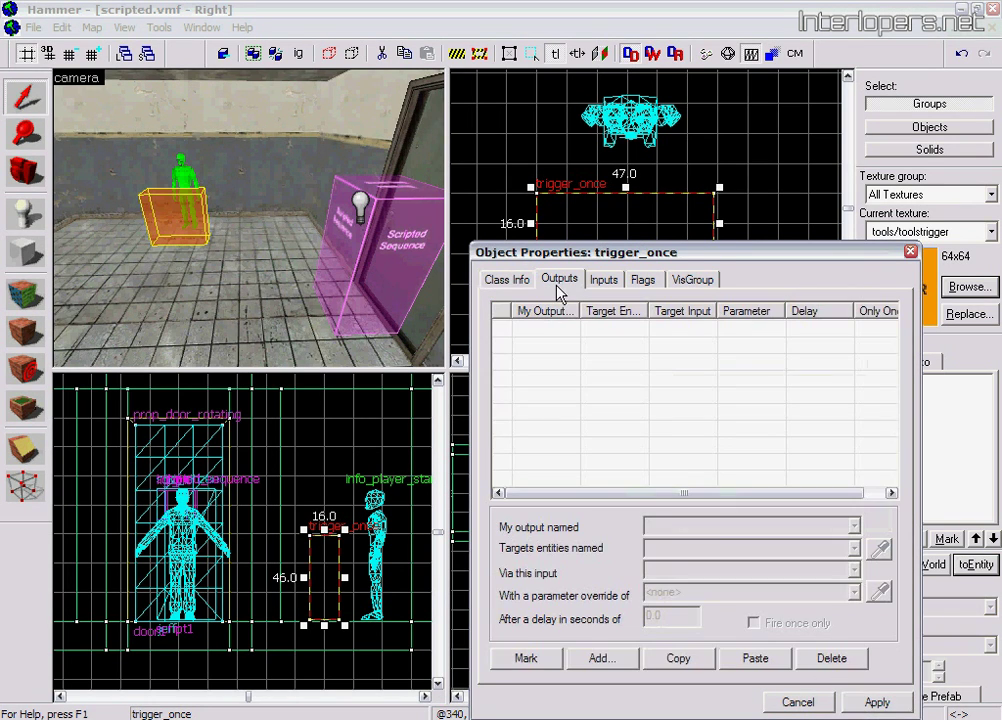
pyautogui.click(620, 660)
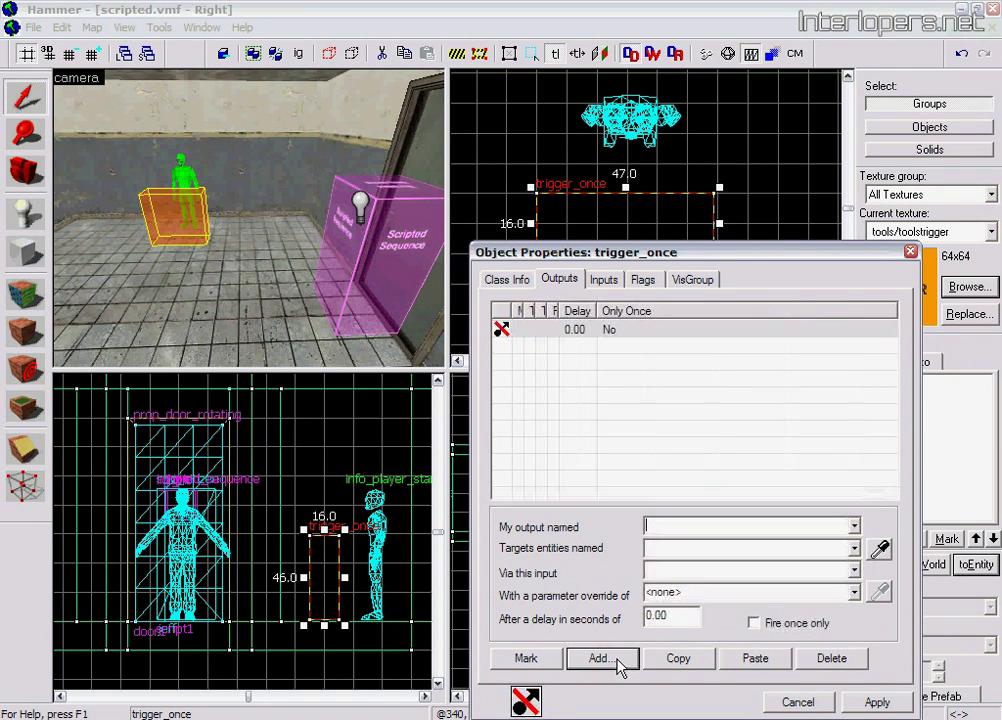
pyautogui.click(853, 527)
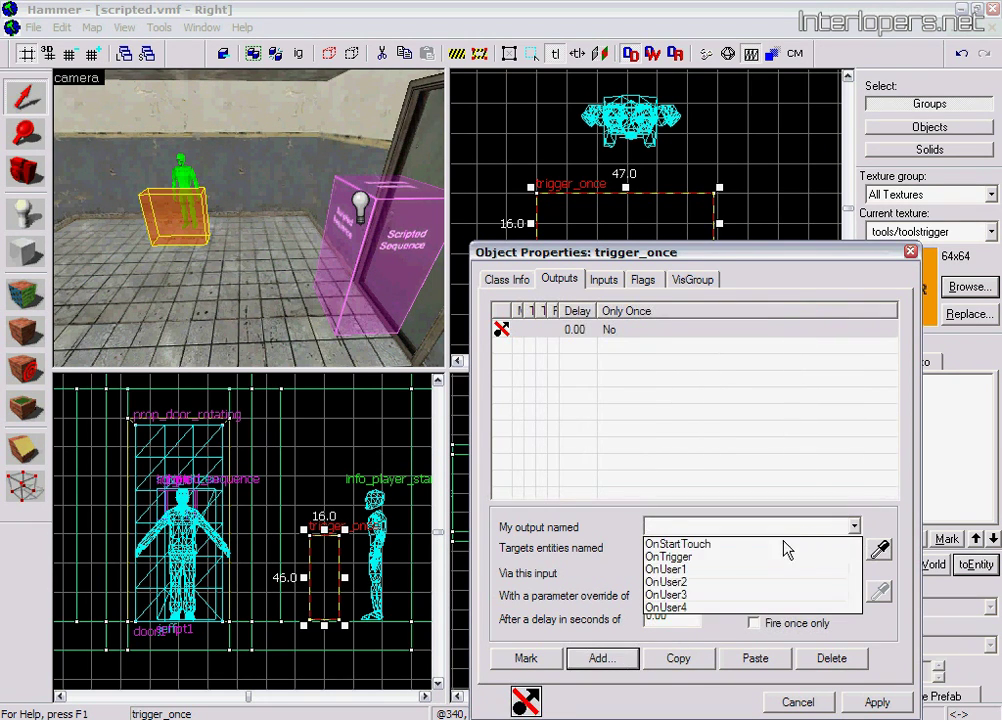
pyautogui.click(668, 557)
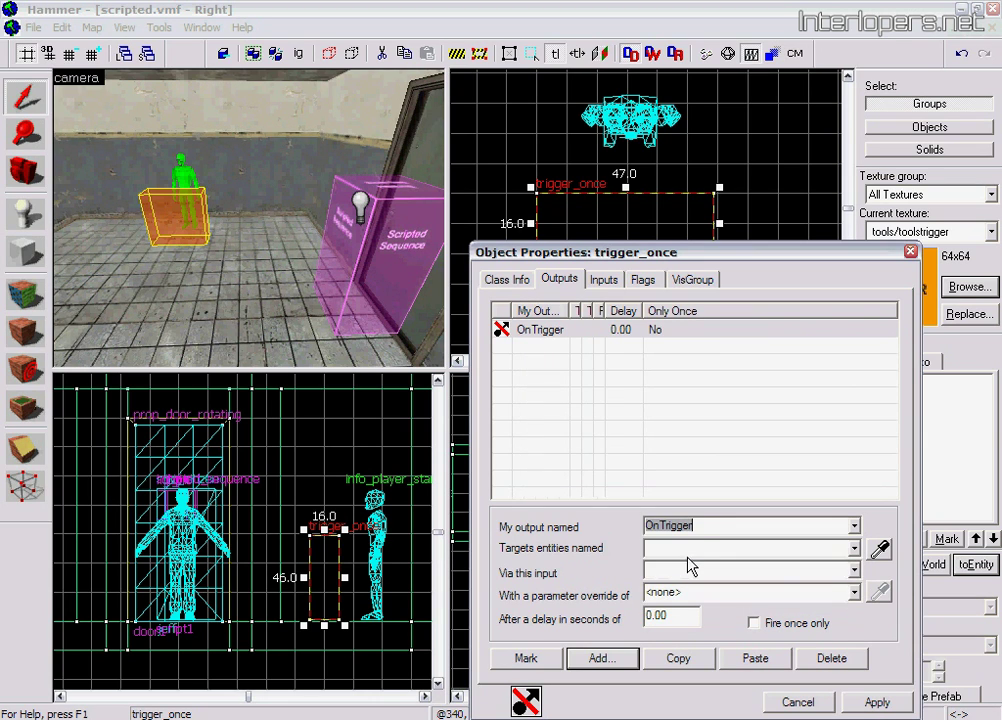
pyautogui.click(855, 549)
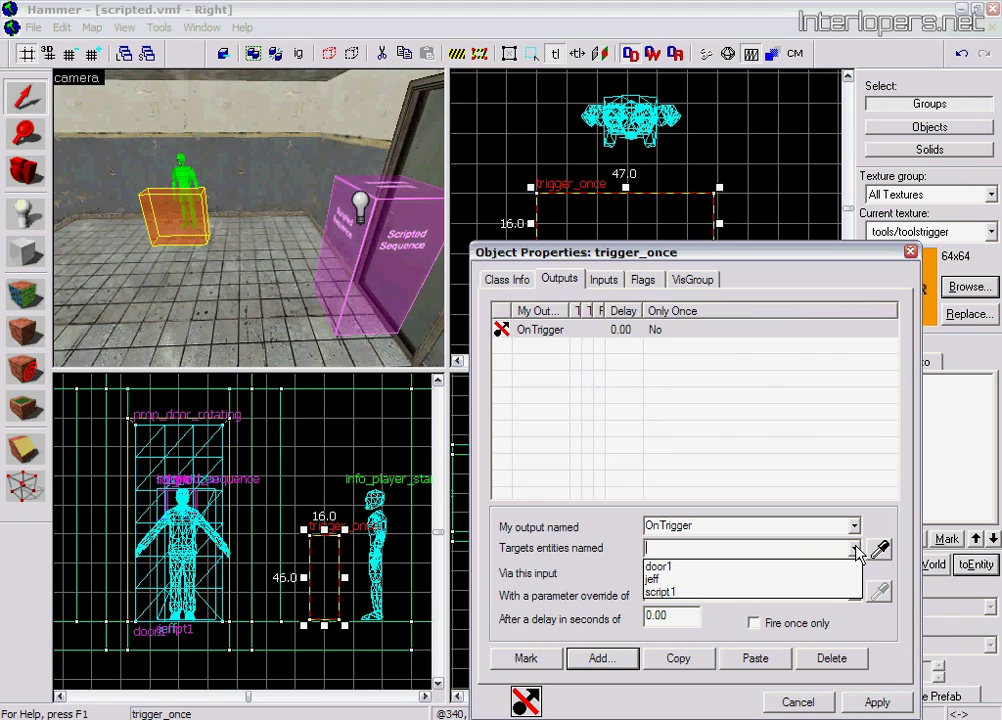
pyautogui.click(694, 592)
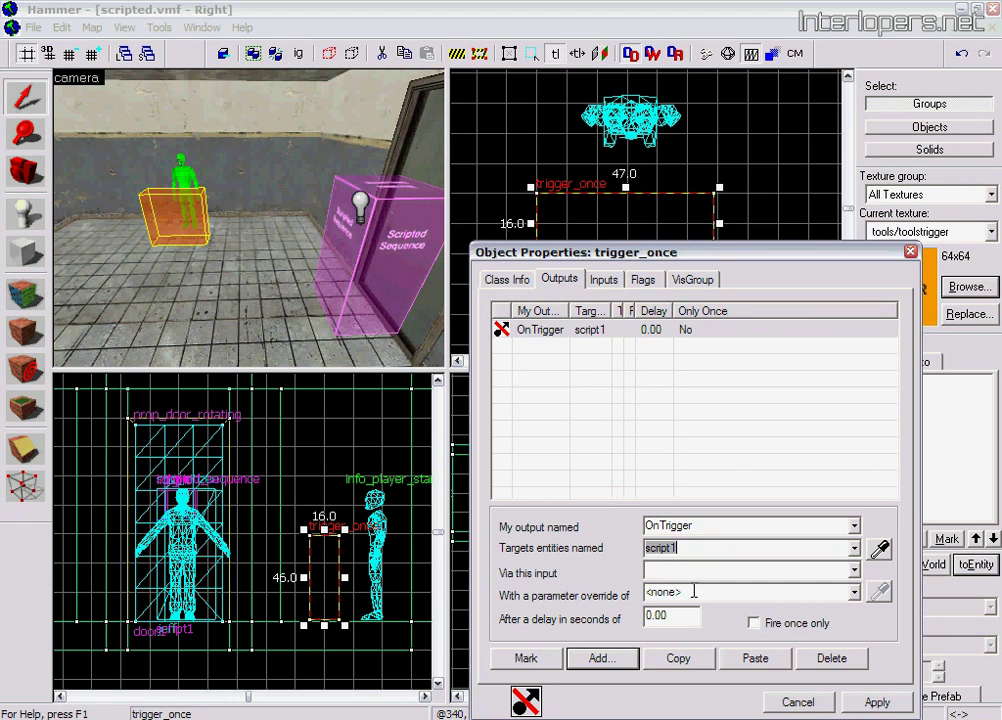
pyautogui.click(853, 572)
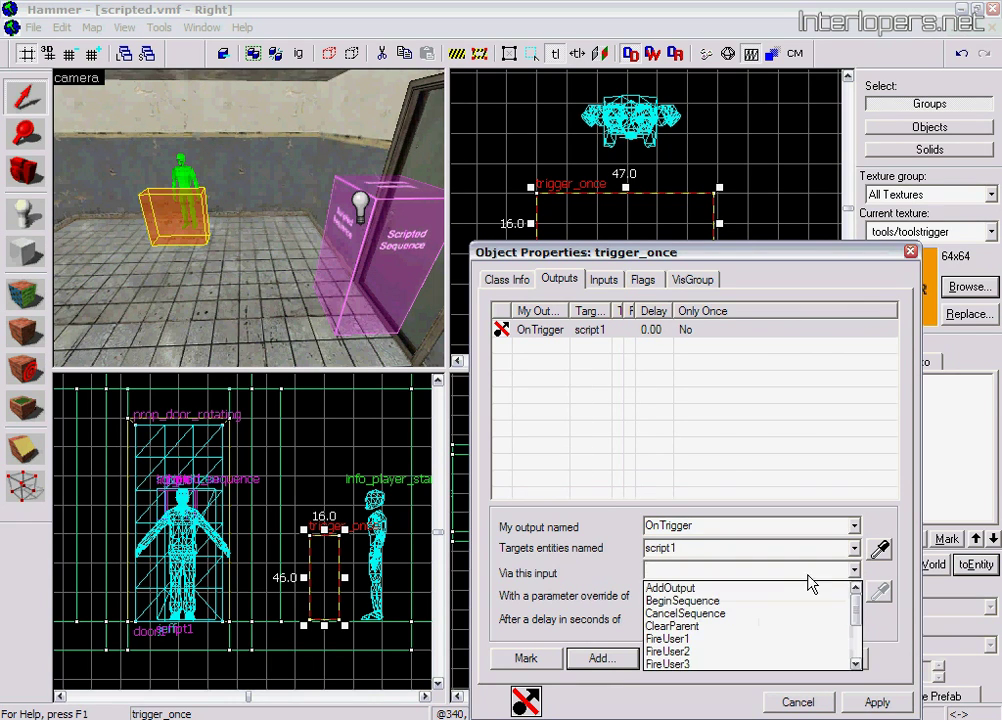
pyautogui.click(690, 601)
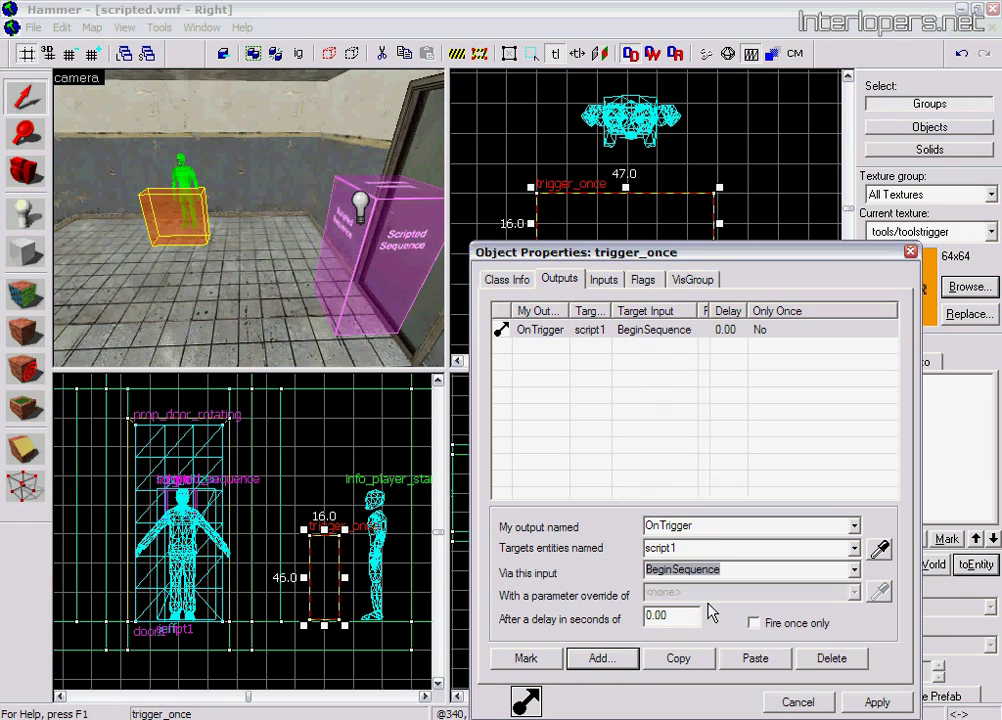
pyautogui.click(910, 251)
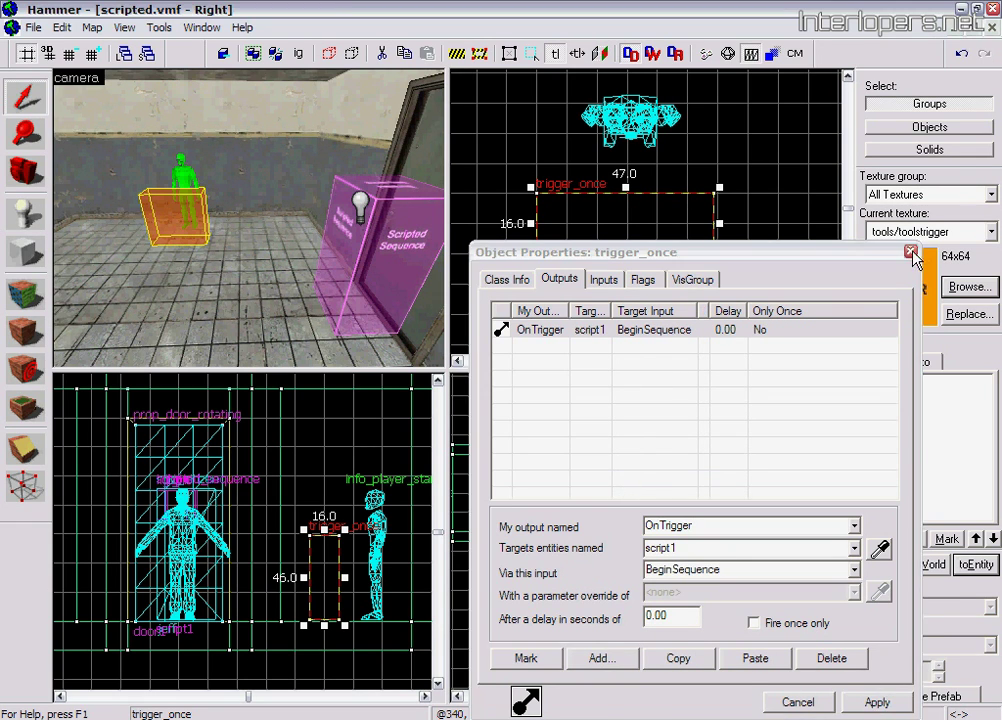
pyautogui.click(730, 187)
# Step: Check the Move to Position setting of the script1 scripted sequence by the door, close its properties and deselect it
pyautogui.click(29, 168)
pyautogui.moveTo(213, 195)
pyautogui.mouseDown()
pyautogui.moveTo(248, 218)
pyautogui.moveTo(123, 226)
pyautogui.mouseUp()
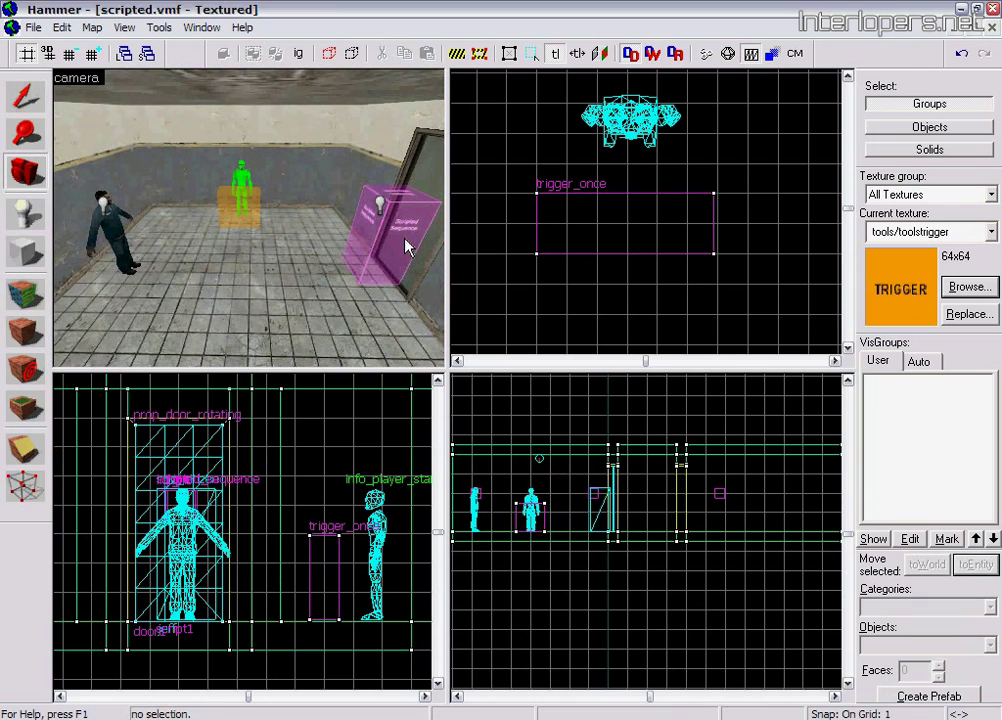
pyautogui.click(28, 100)
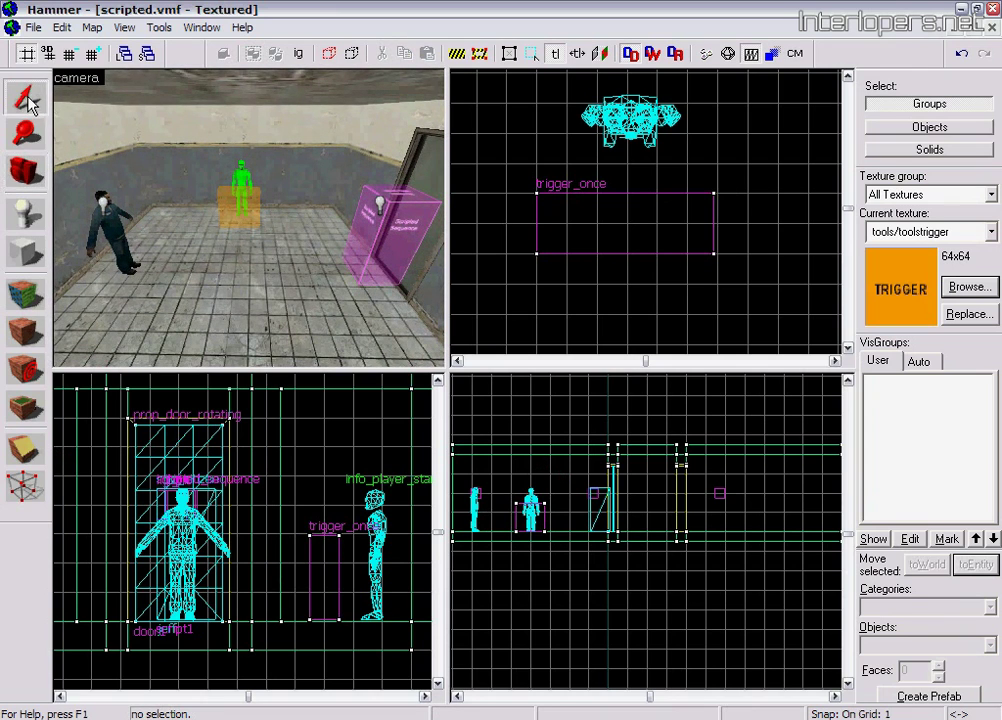
pyautogui.click(383, 258)
pyautogui.hotkey('alt', 'Return')
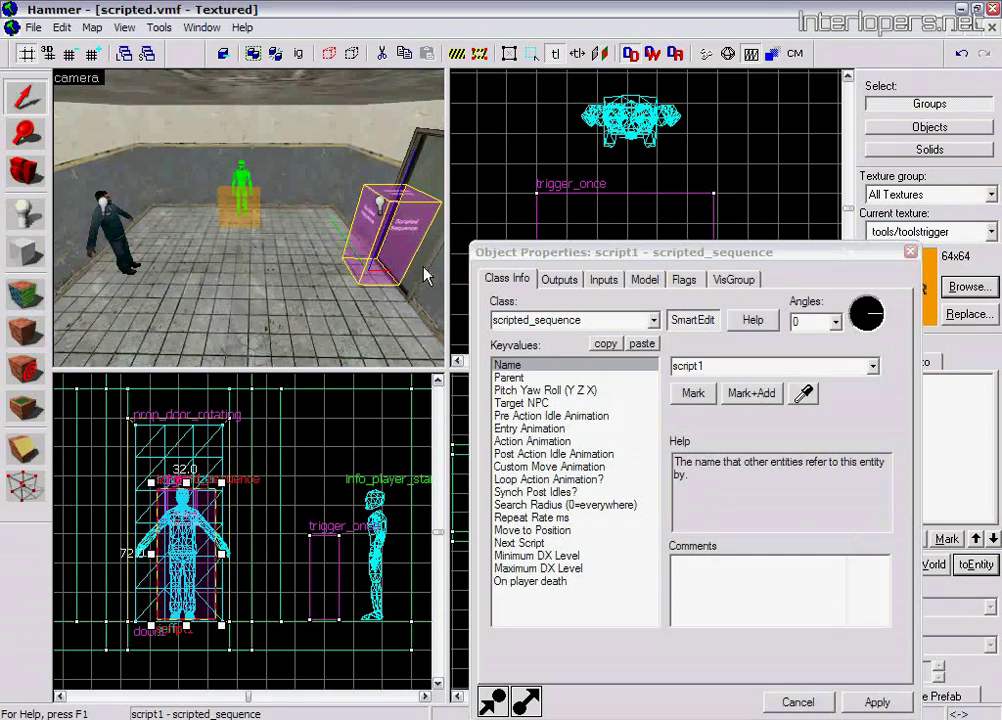
pyautogui.click(540, 530)
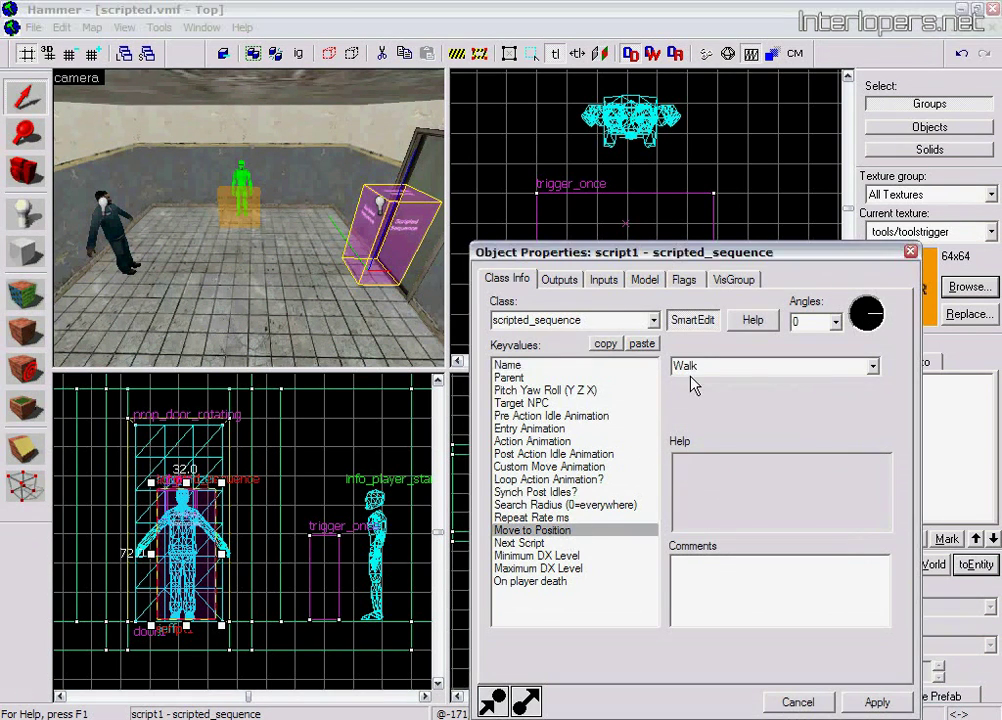
pyautogui.click(910, 252)
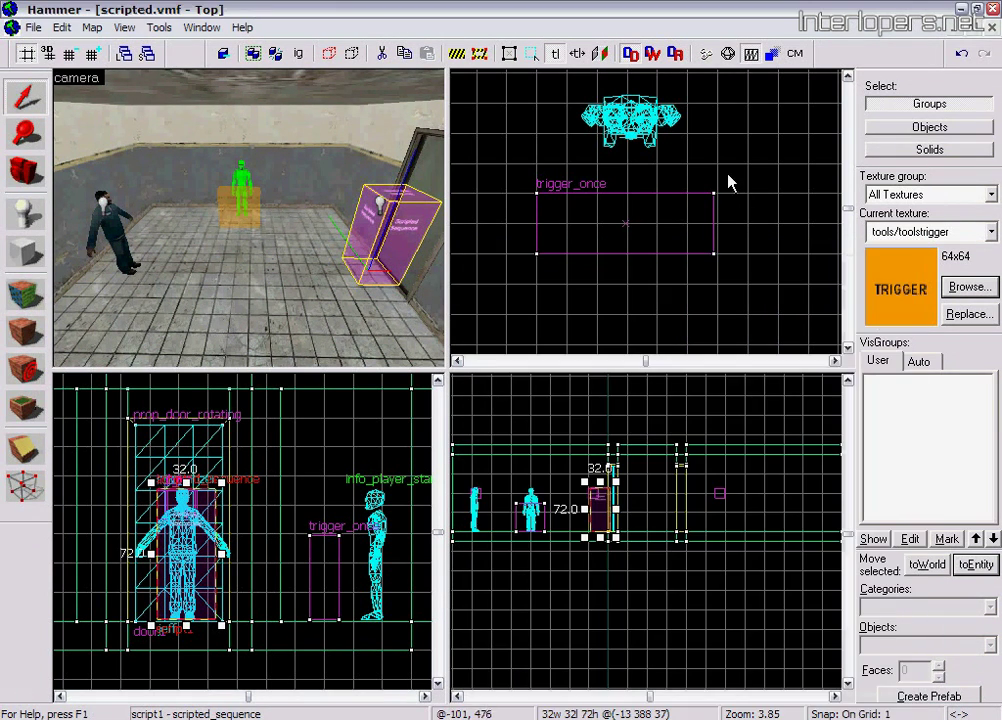
pyautogui.click(728, 173)
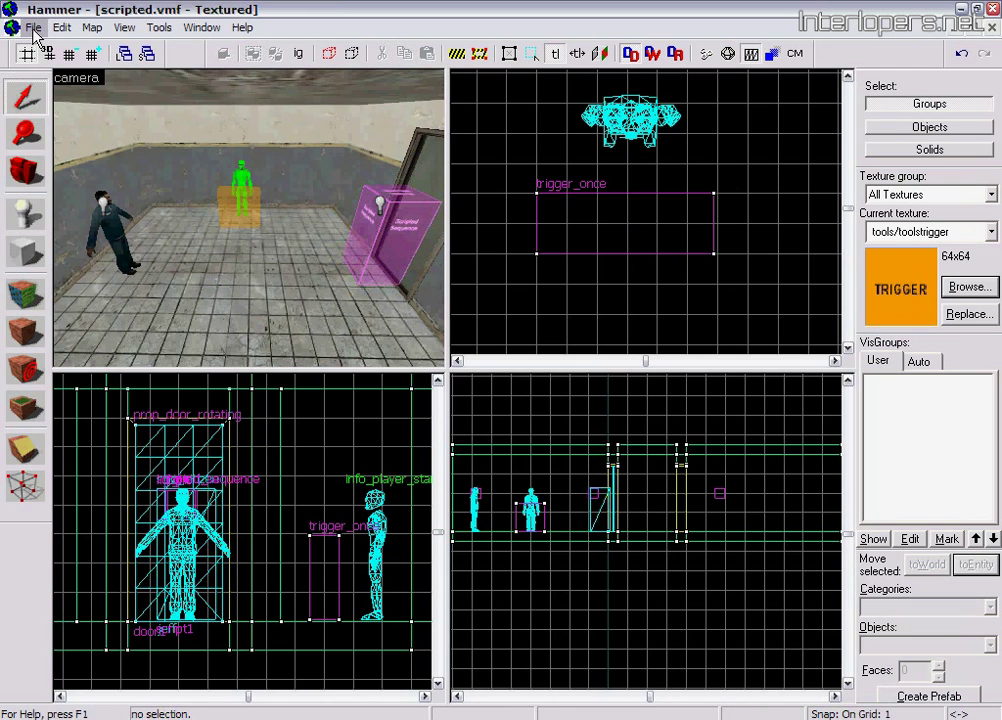
# Step: Switch to the Half-Life 2 test of the map and resume the paused game
pyautogui.click(34, 174)
pyautogui.moveTo(246, 218); pyautogui.dragTo(249, 219)
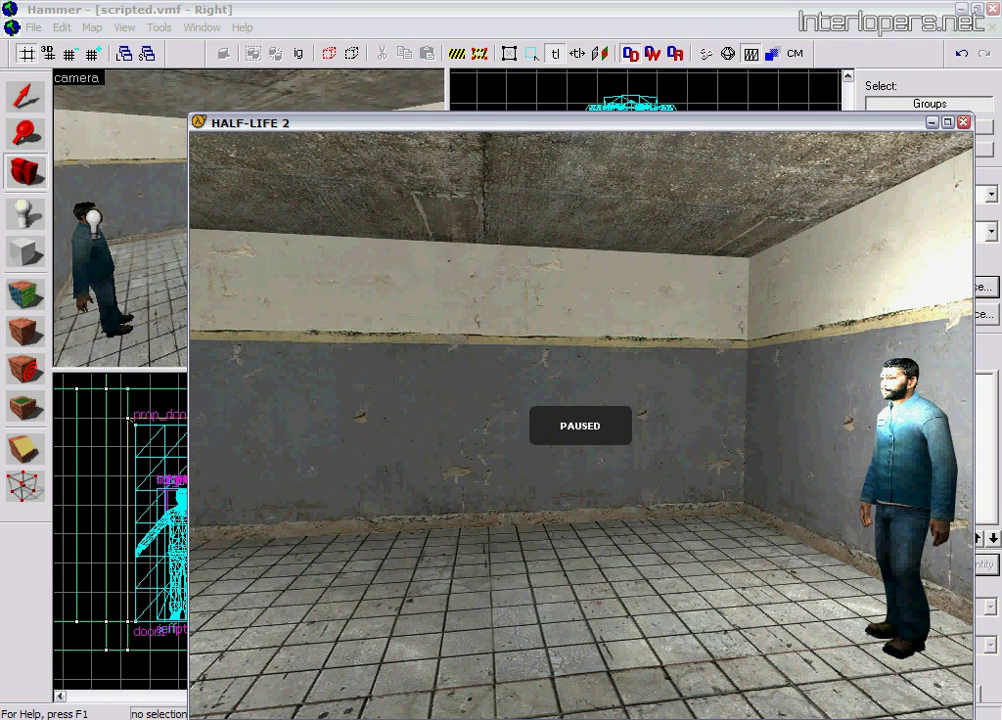
pyautogui.press('Pause')
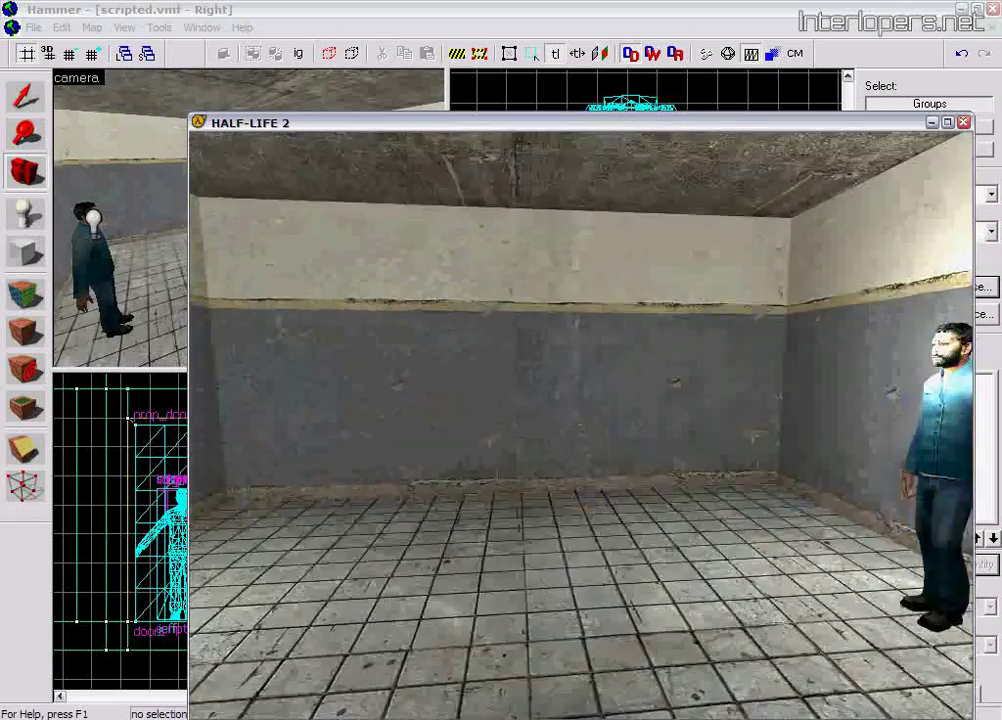